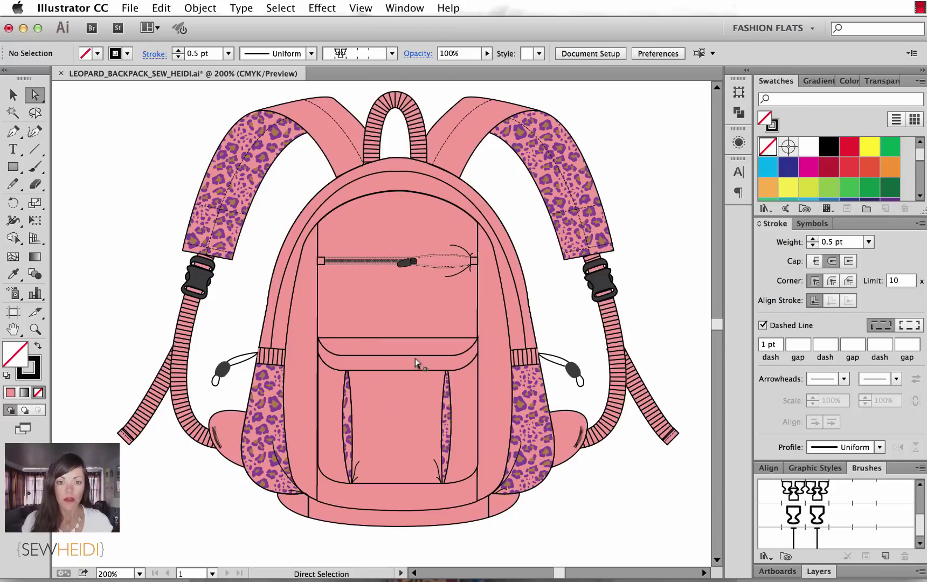
Direct-select the pocket flap's curved path with the pocket's inner and outer paths.
key("v")
left_click(388, 353)
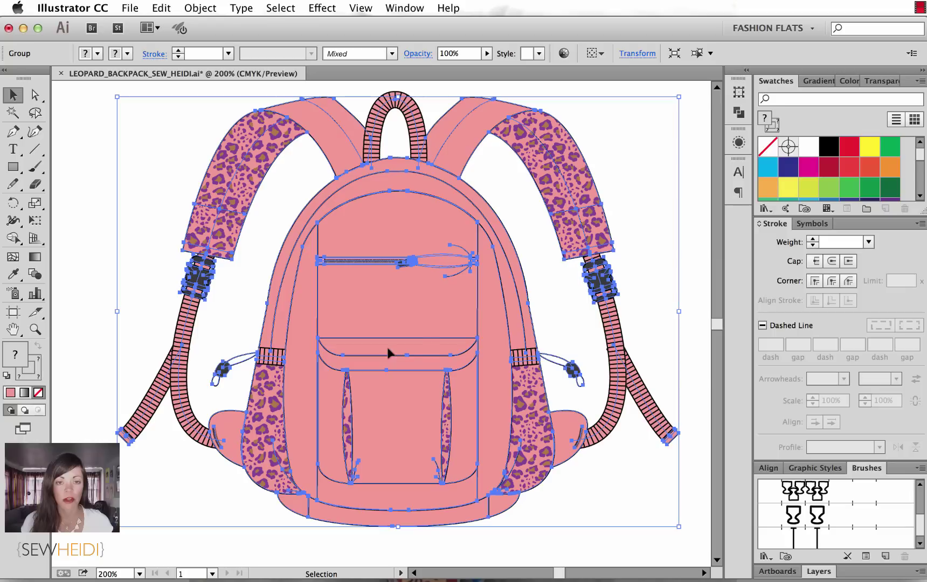
left_click(540, 315)
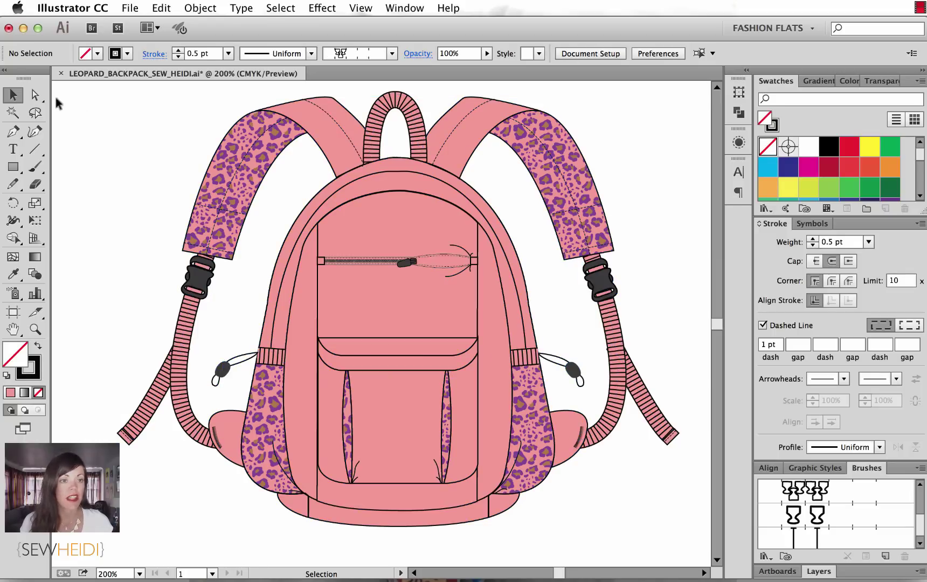
left_click(35, 95)
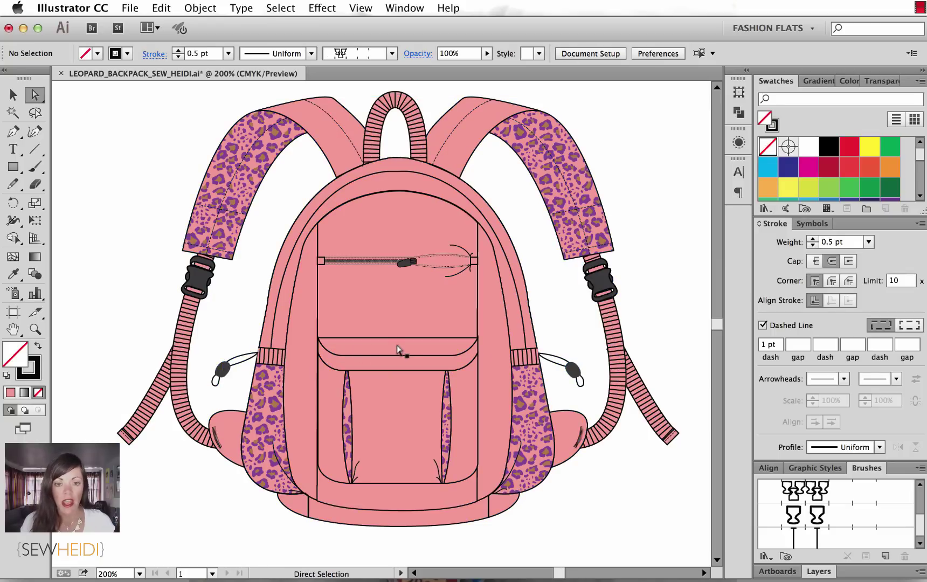
left_click(383, 355)
left_click(389, 394)
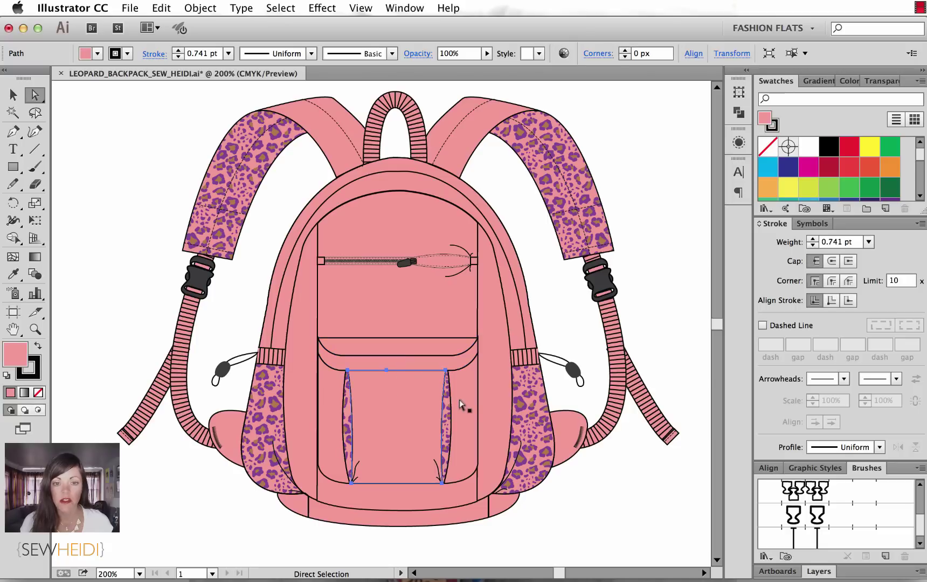
left_click(407, 354)
left_click(408, 421, "shift")
left_click(336, 389, "shift")
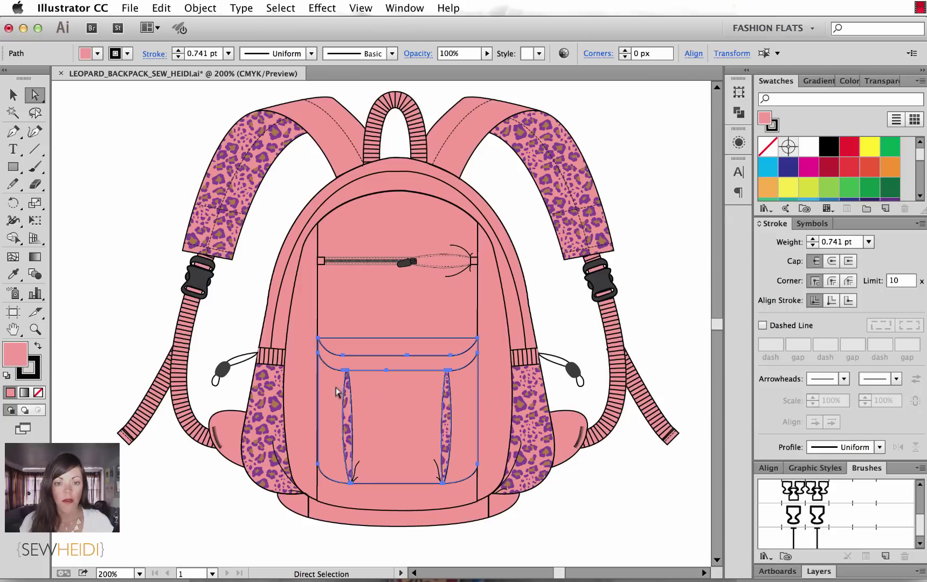
Apply Offset Path with -1.5 px to the selected pocket paths.
left_click(200, 8)
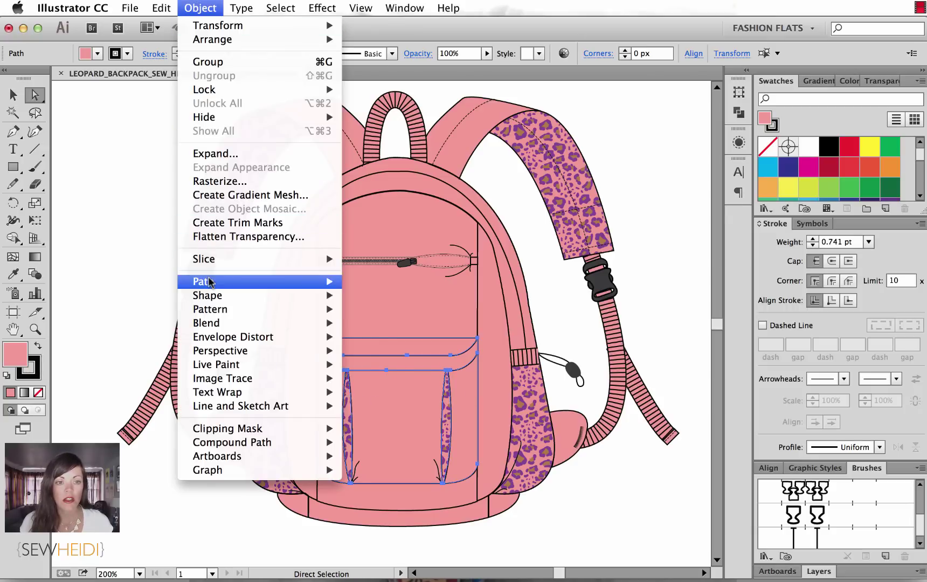
mouse_move(256, 283)
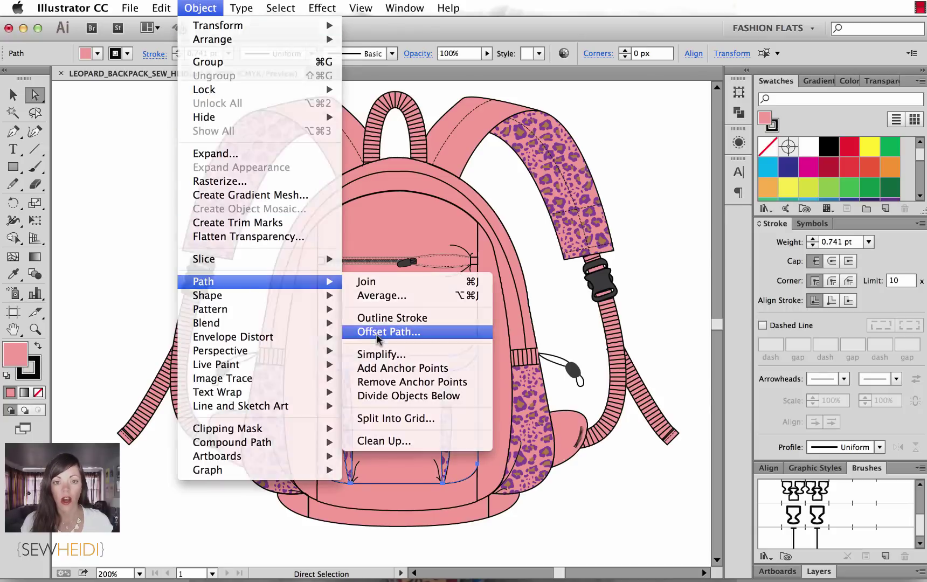
left_click(377, 332)
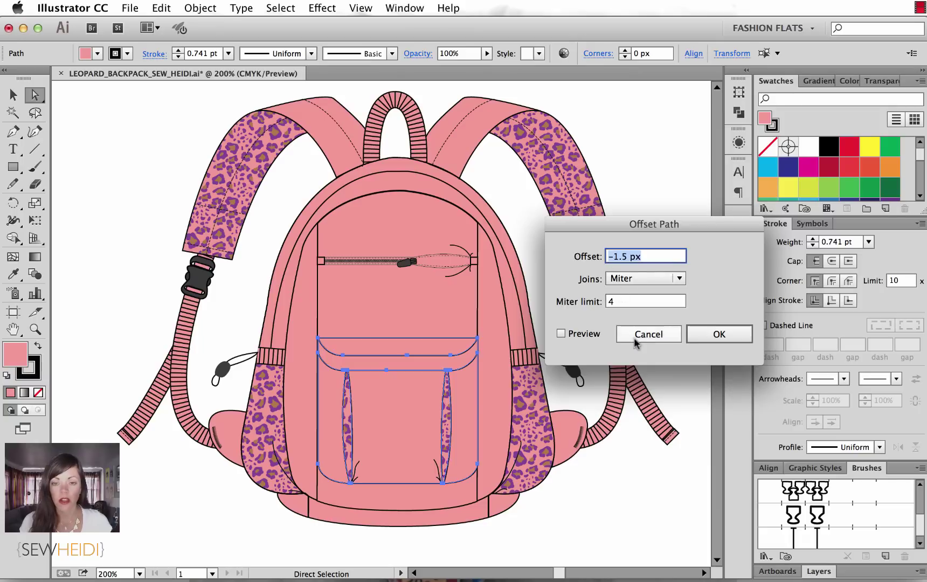
left_click(561, 335)
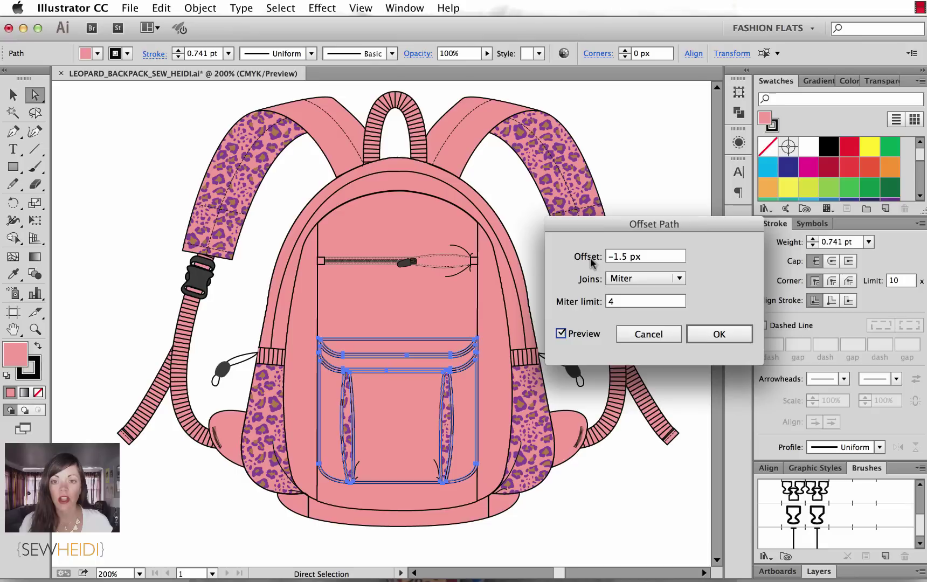
left_click(644, 259)
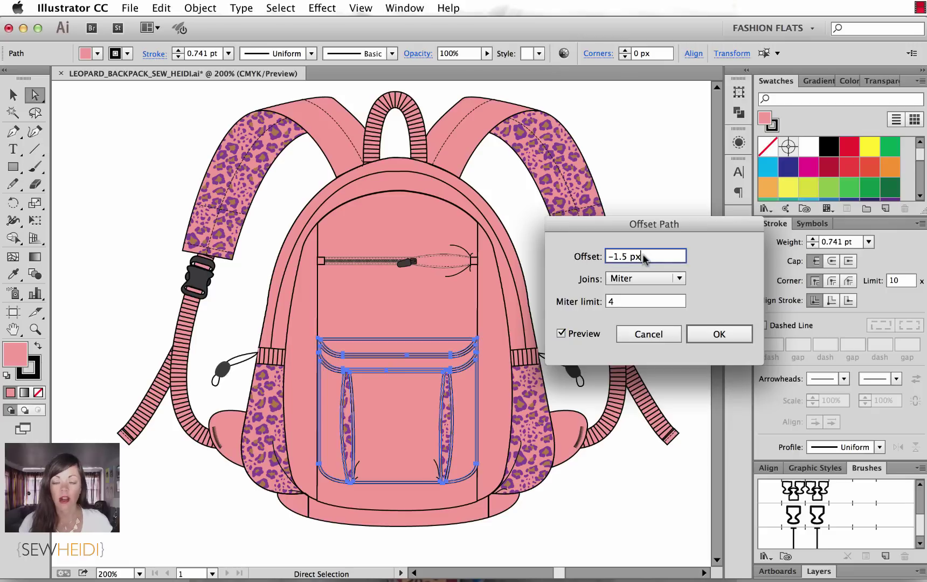
key("Up")
key("Up")
key("Up")
key("Up")
key("Up")
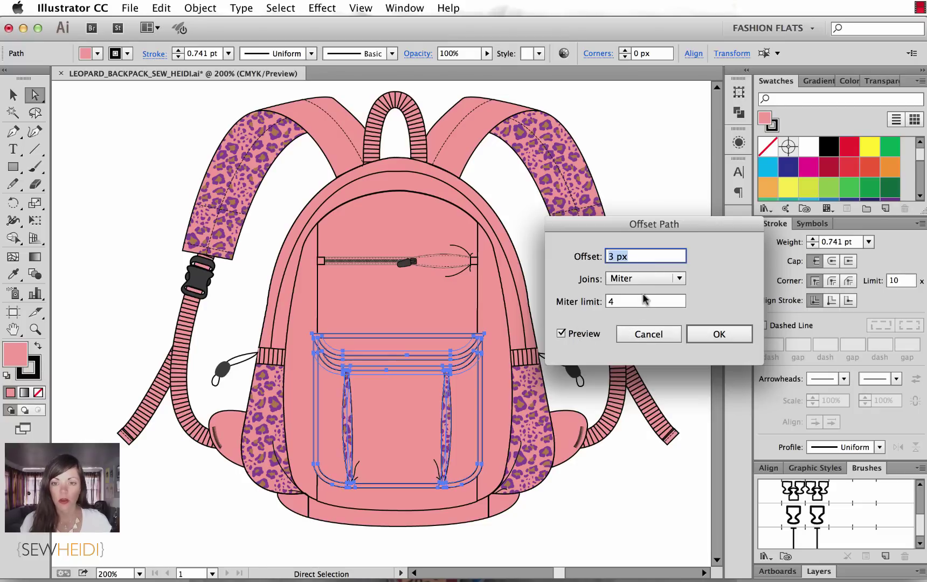
type("-1.5")
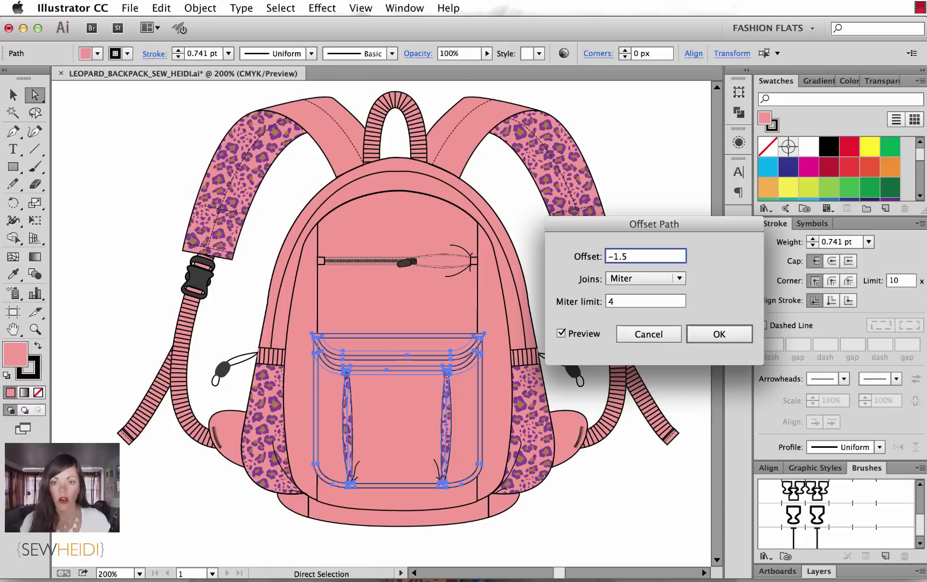
key("Tab")
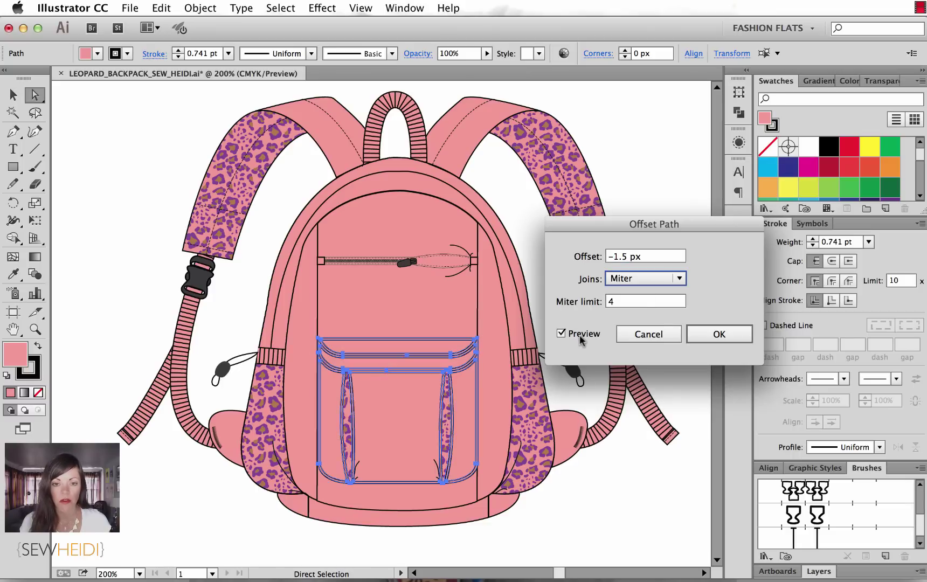
left_click(712, 335)
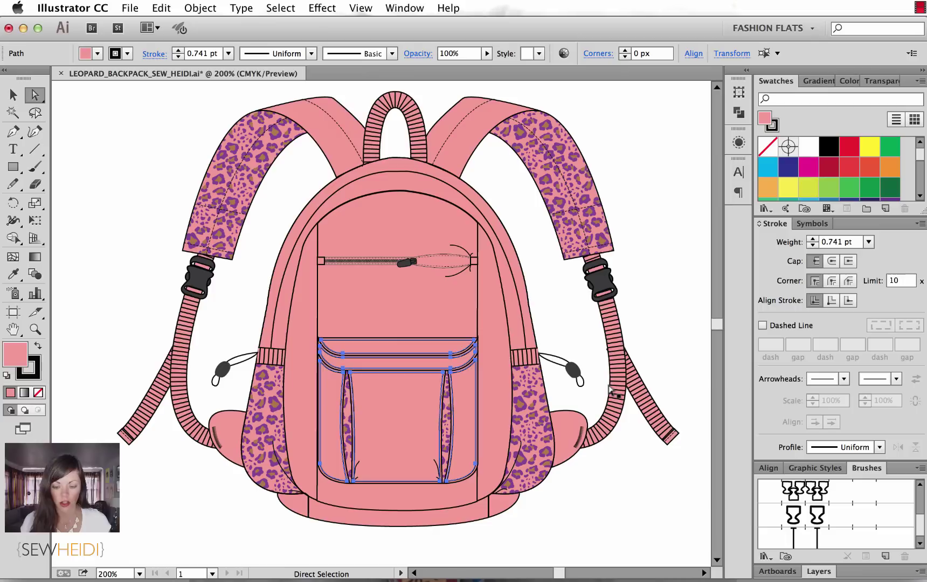
Zoom into the front pocket and make the inset outlines dashed with round caps.
key("super+equal")
left_click_drag(584, 396, 583, 289)
key("super+equal")
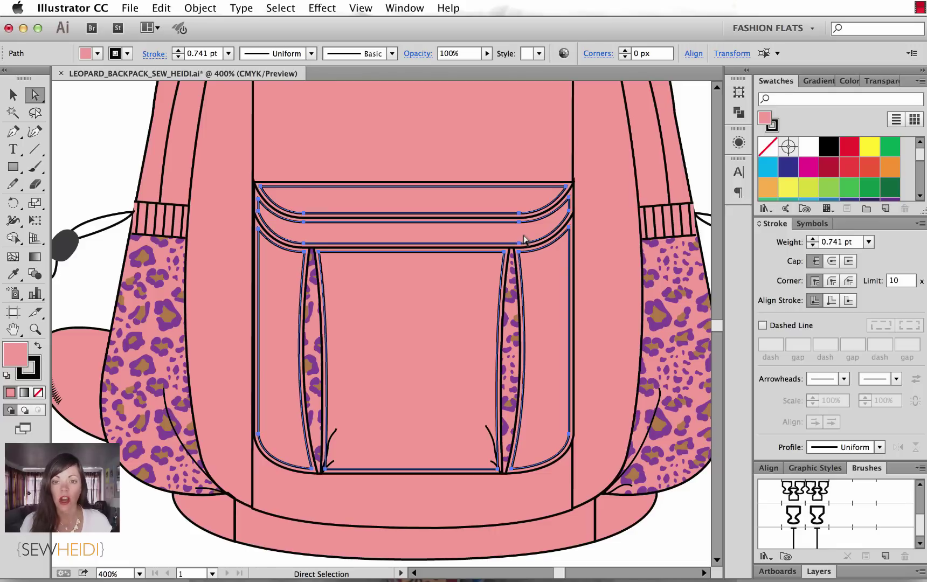
left_click(762, 326)
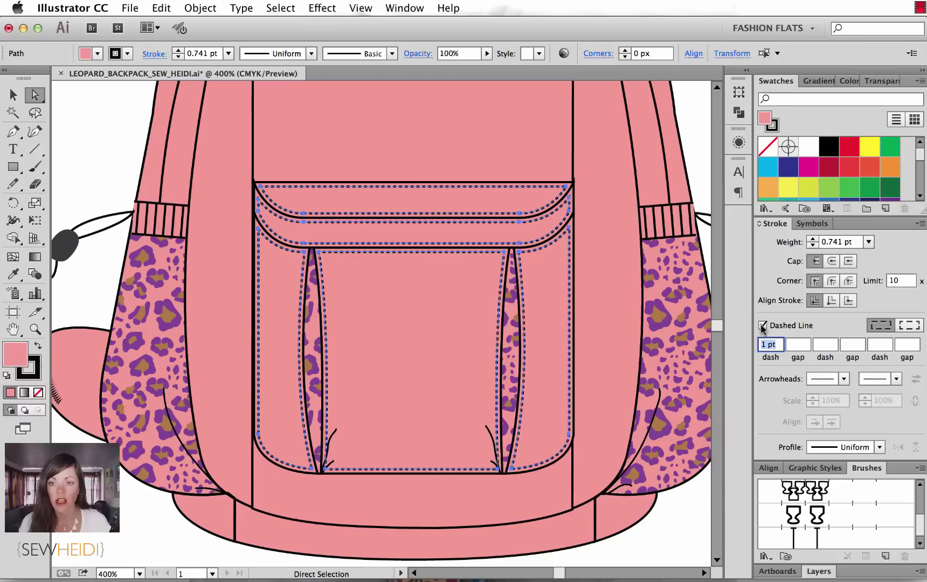
left_click(833, 262)
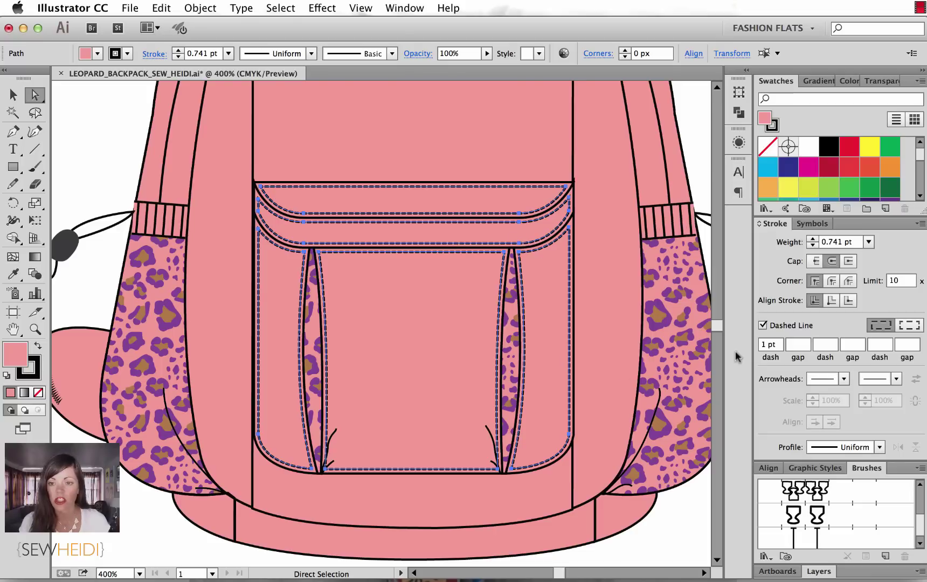
Set the stitch dashes to 1 pt with 2 pt gaps, then deselect.
left_click(778, 344)
key("BackSpace")
key("Tab")
key("shift+Tab")
type("1")
key("Tab")
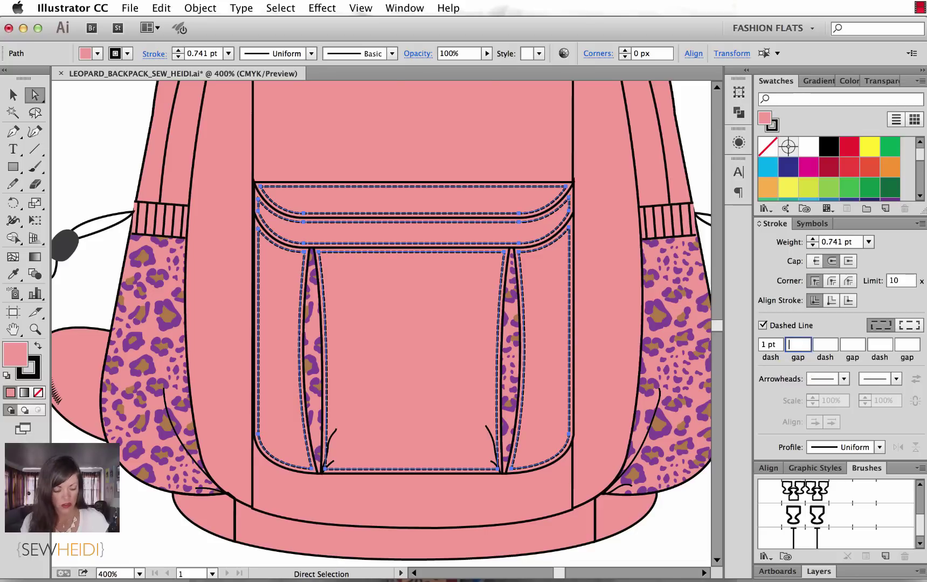
type("2")
key("Tab")
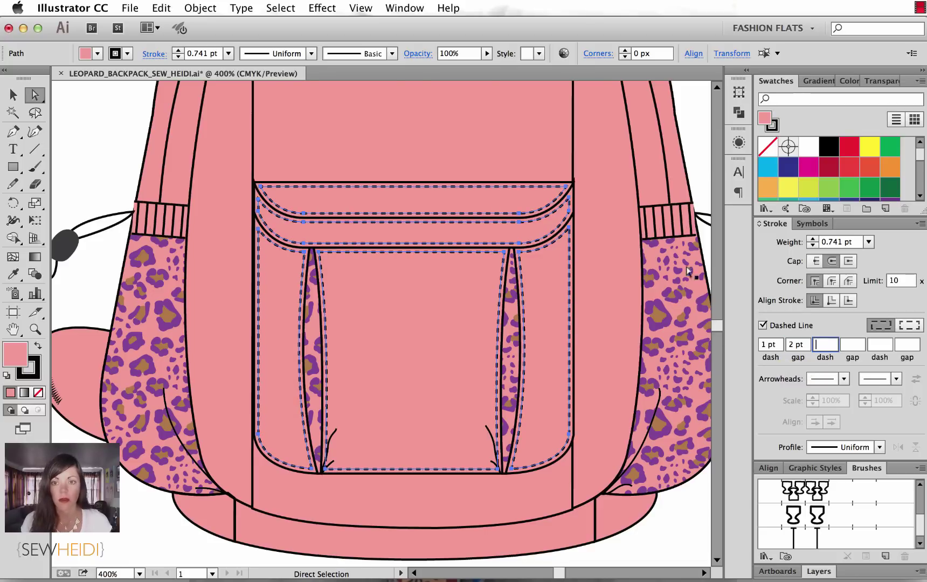
left_click(701, 162)
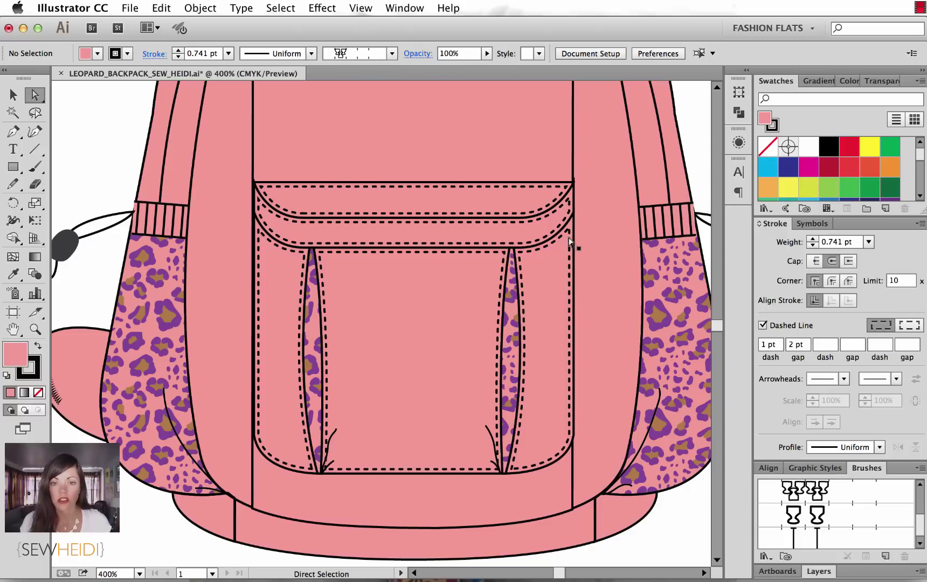
left_click(571, 208)
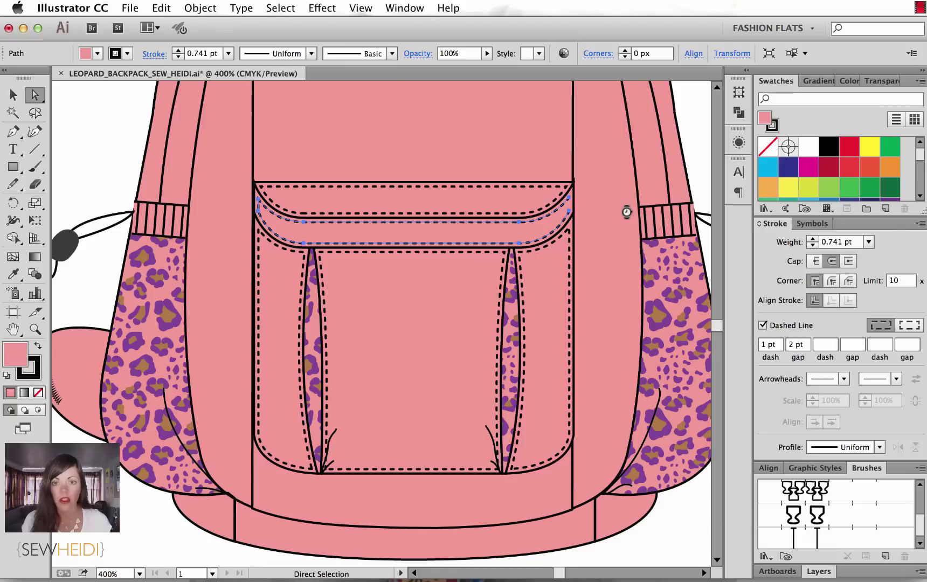
left_click(703, 159)
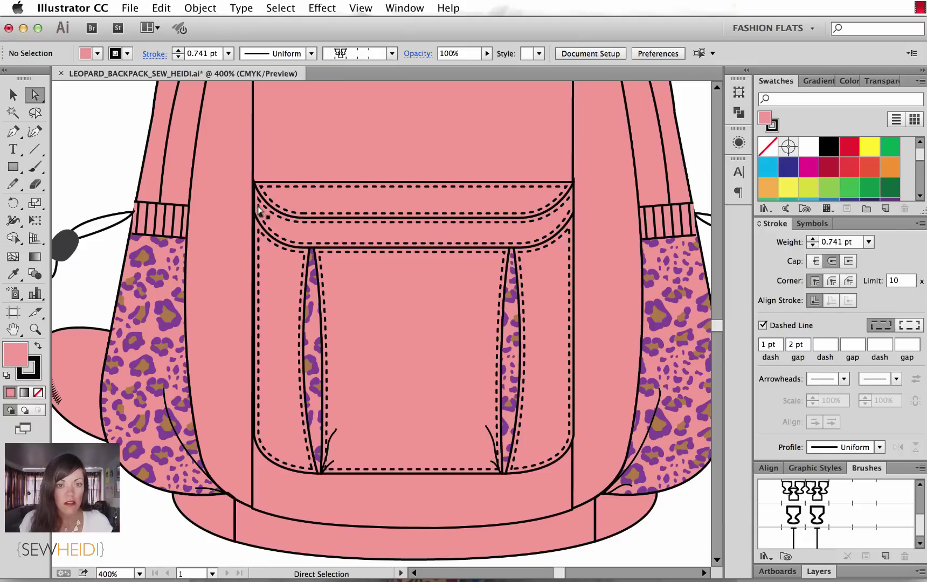
left_click(258, 210)
left_click(685, 113)
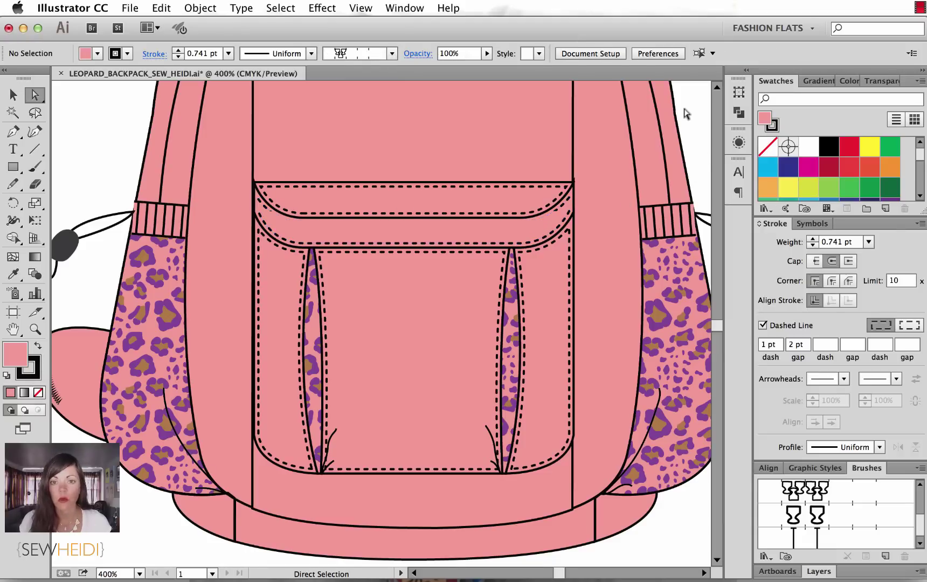
left_click(400, 193)
left_click(681, 136)
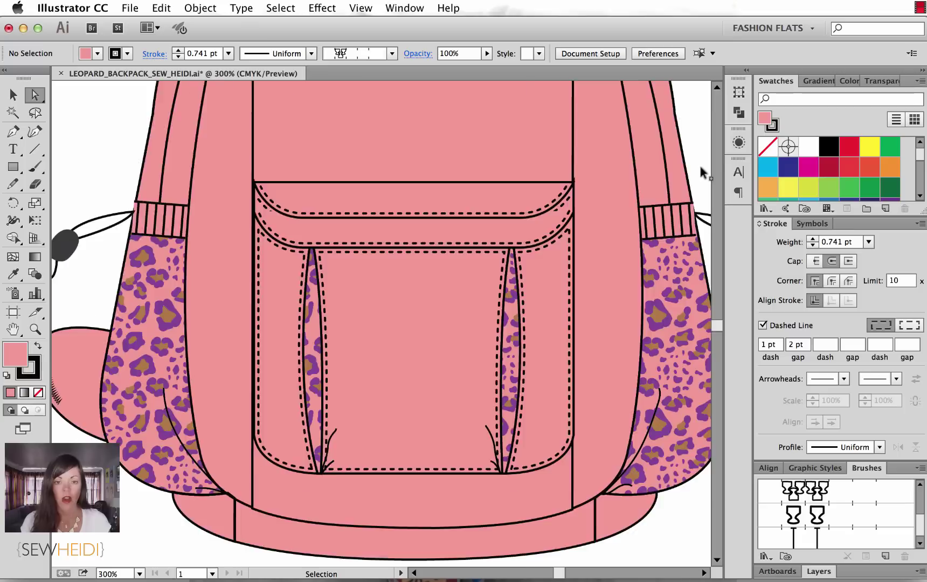
key("super+minus")
key("super+minus")
key("space")
left_click_drag(602, 244, 591, 264)
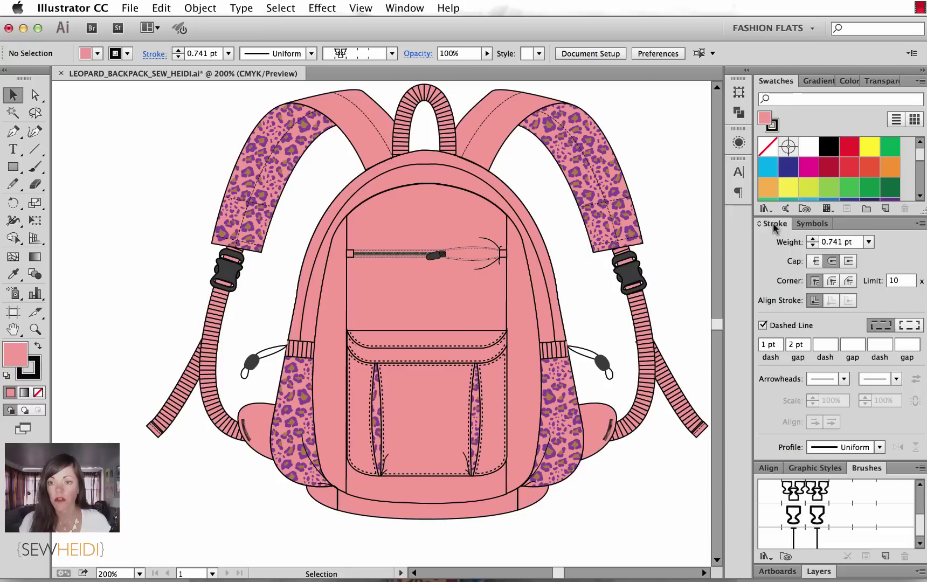
left_click(878, 447)
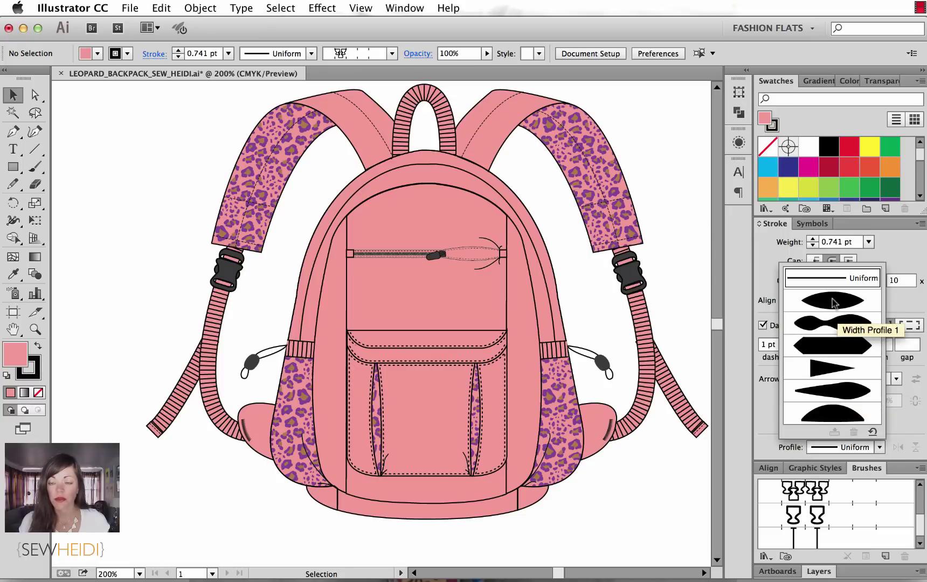
left_click(692, 264)
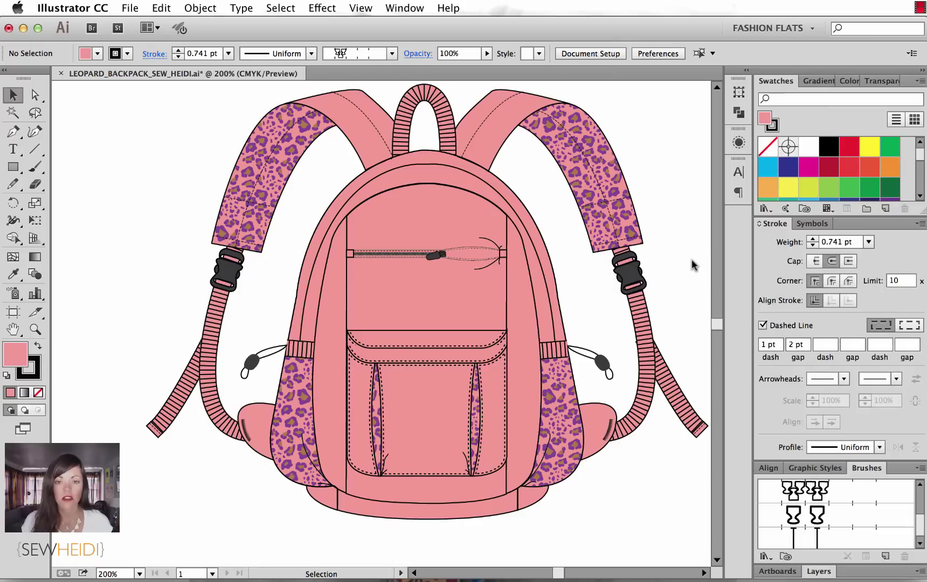
key("a")
left_click(493, 247)
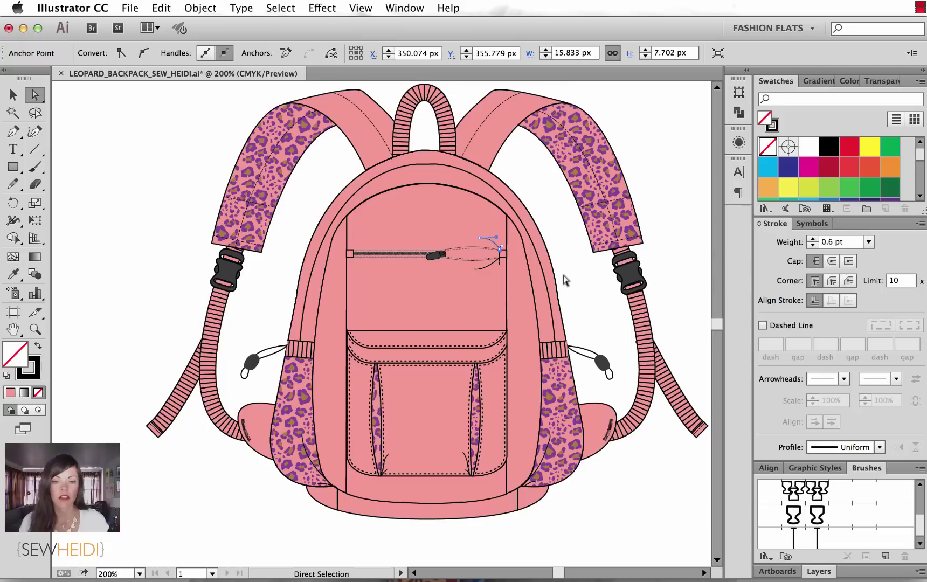
left_click(571, 265)
key("z")
left_click_drag(439, 210, 538, 282)
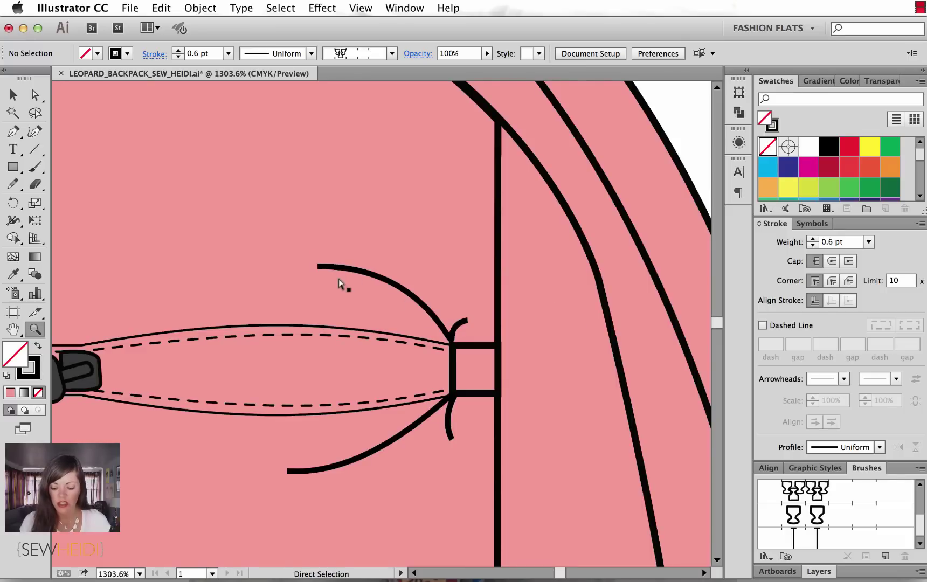
key("super+minus")
key("super+minus")
key("super+minus")
key("super+minus")
key("super+minus")
key("super+minus")
left_click_drag(379, 309, 487, 235)
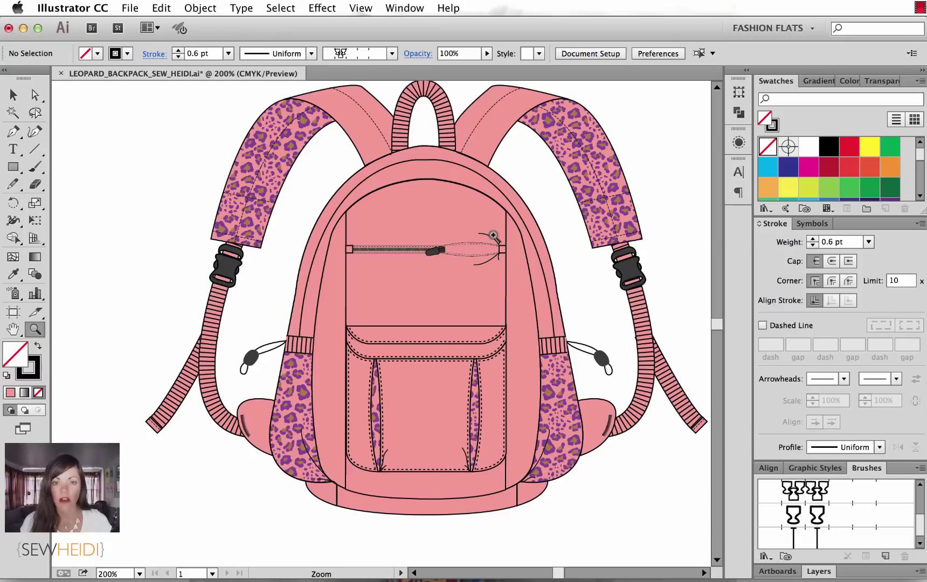
left_click(35, 95)
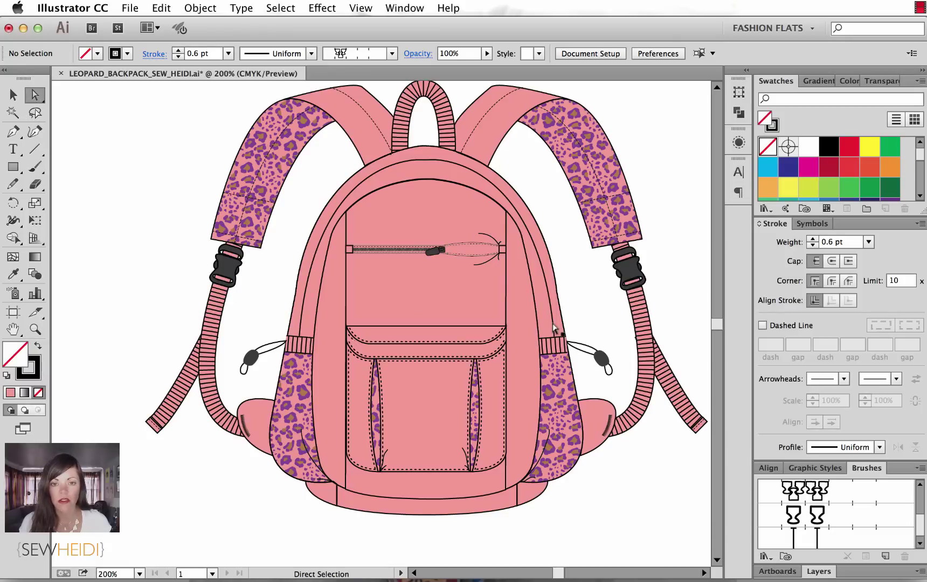
From one zipper cord point, use Select > Same > Stroke Weight to grab every 0.6 pt line.
left_click(488, 240)
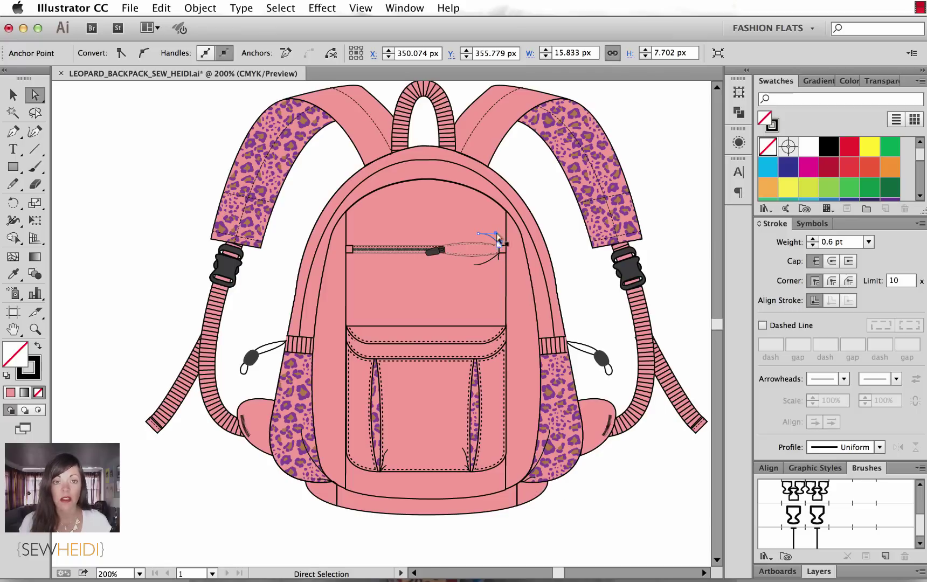
left_click(283, 9)
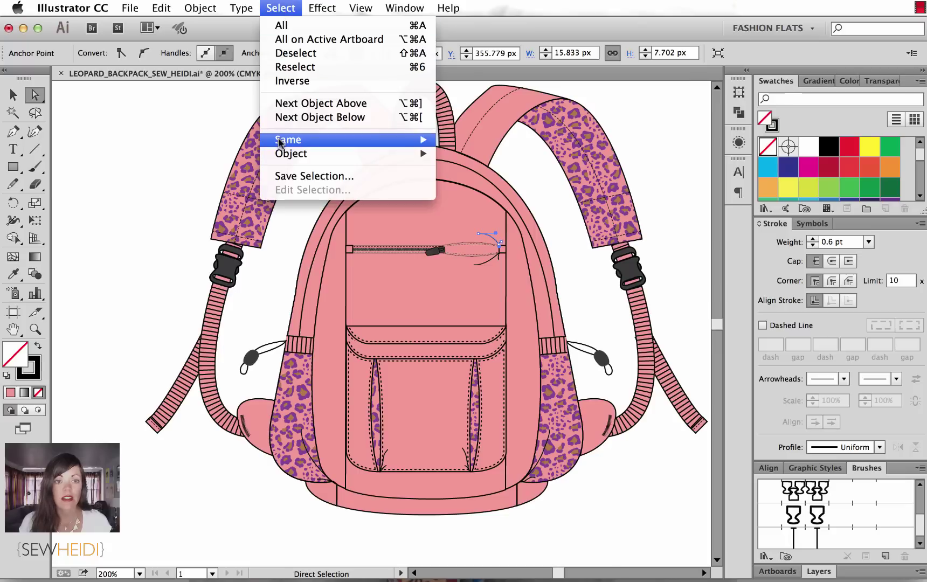
mouse_move(279, 142)
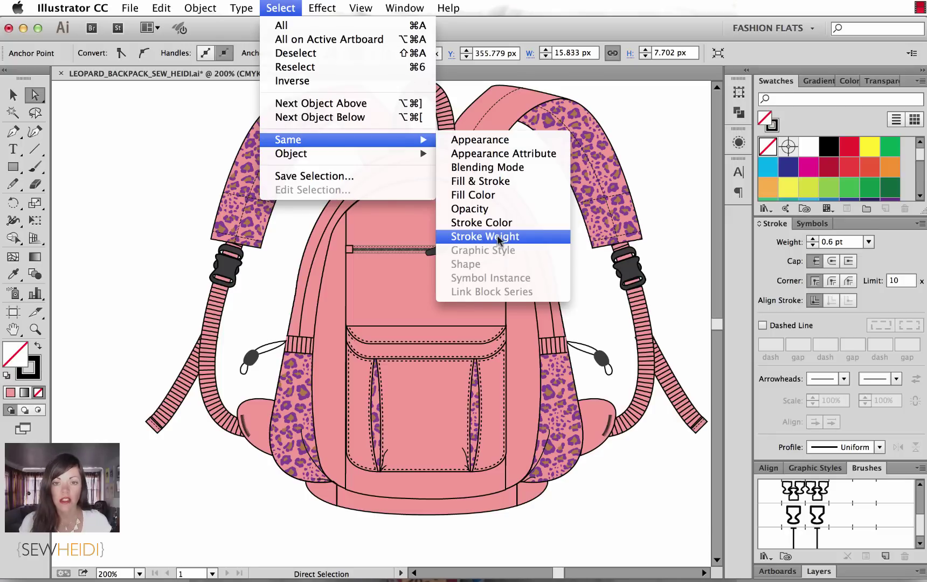
left_click(498, 240)
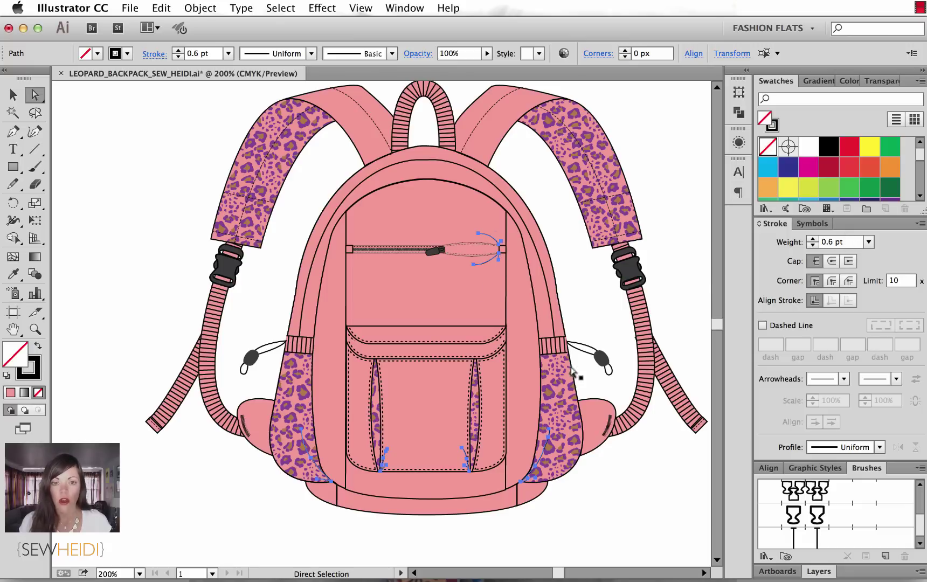
Apply Width Profile 1 to the selected thin curves and deselect them.
key("super+equal")
key("super+equal")
key("super+equal")
key("super+equal")
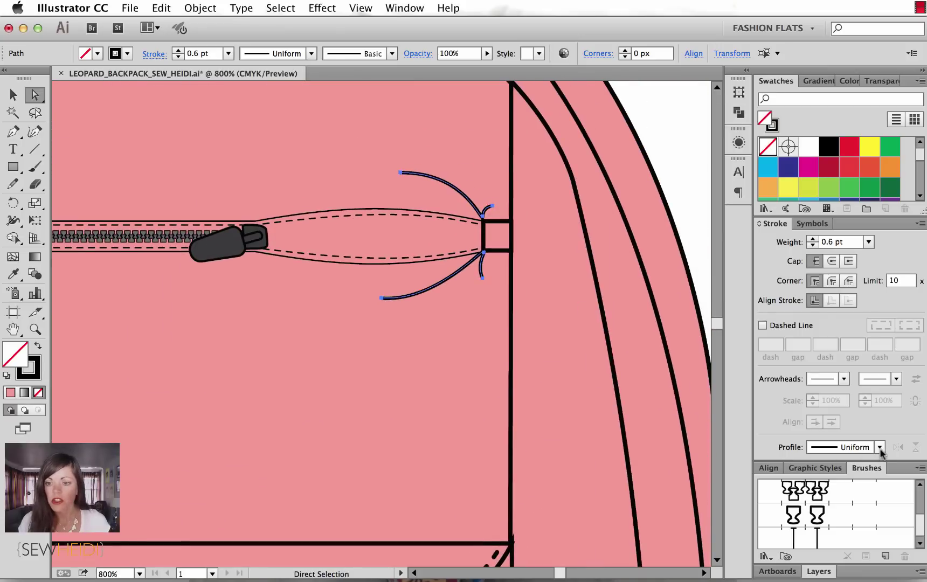
left_click(879, 448)
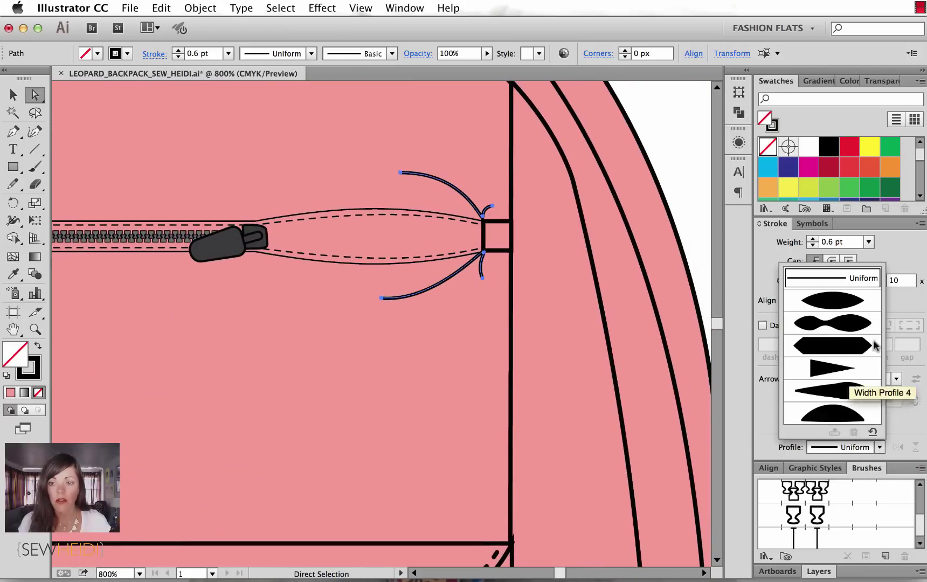
left_click(832, 301)
left_click(697, 175)
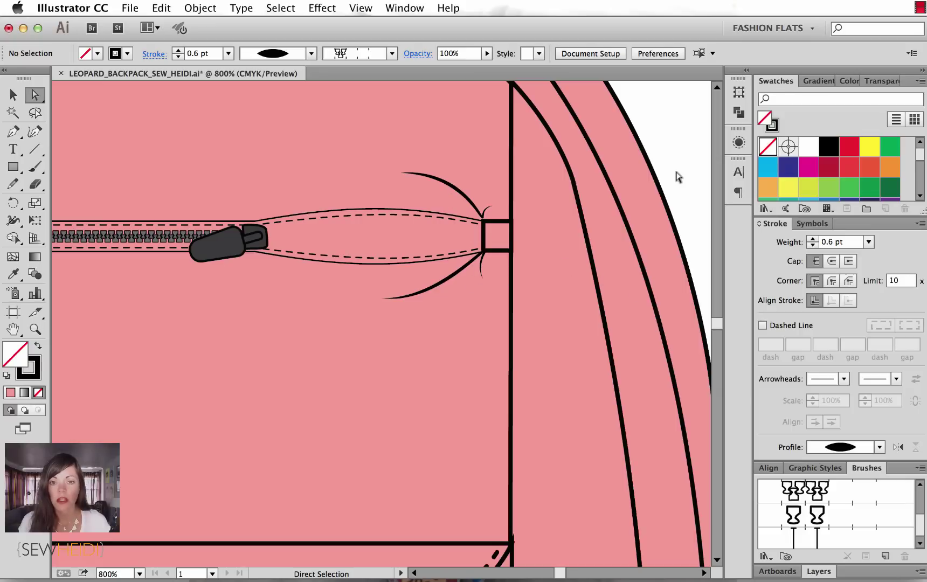
Toggle Hide/Show Options in the Stroke panel menu, then zoom out to the whole backpack.
left_click(919, 223)
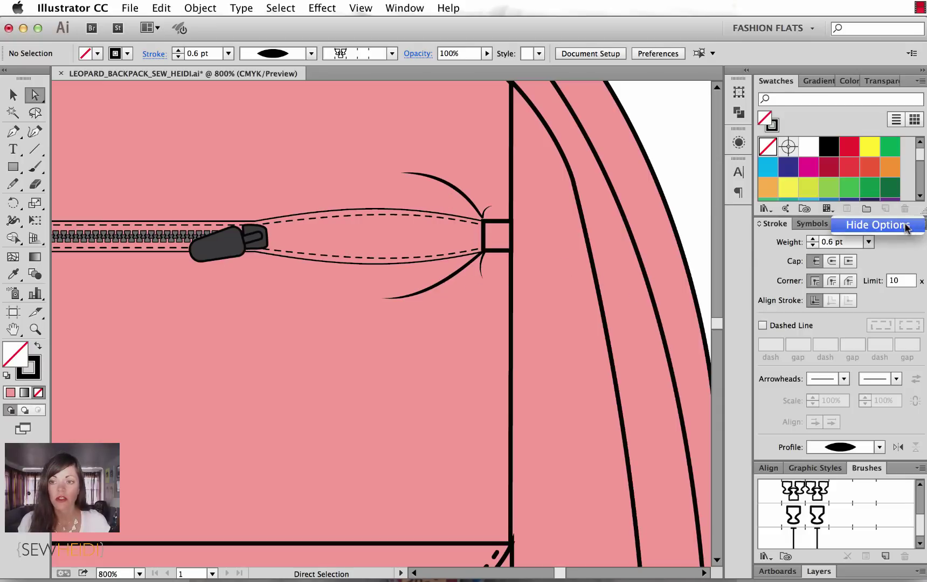
left_click(878, 224)
left_click(919, 224)
left_click(892, 226)
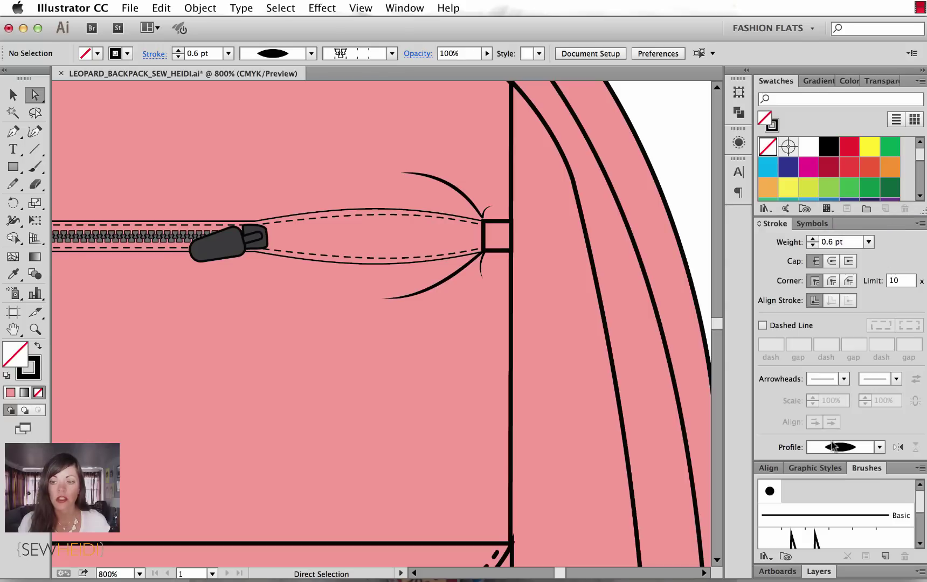
key("super+minus")
key("super+minus")
key("super+minus")
key("super+minus")
scroll(611, 210, "left", 5)
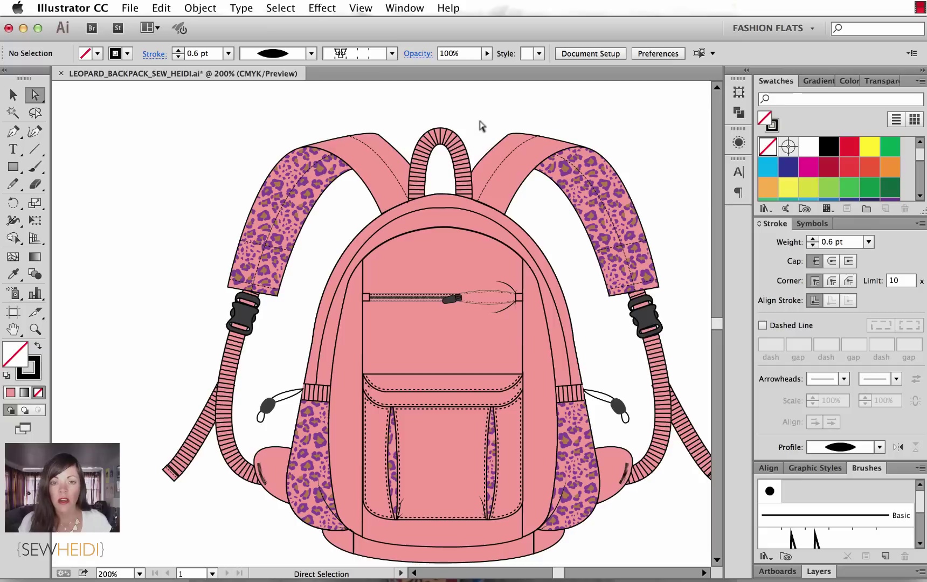
Select the top carry handle path and zoom in on it.
left_click(440, 135)
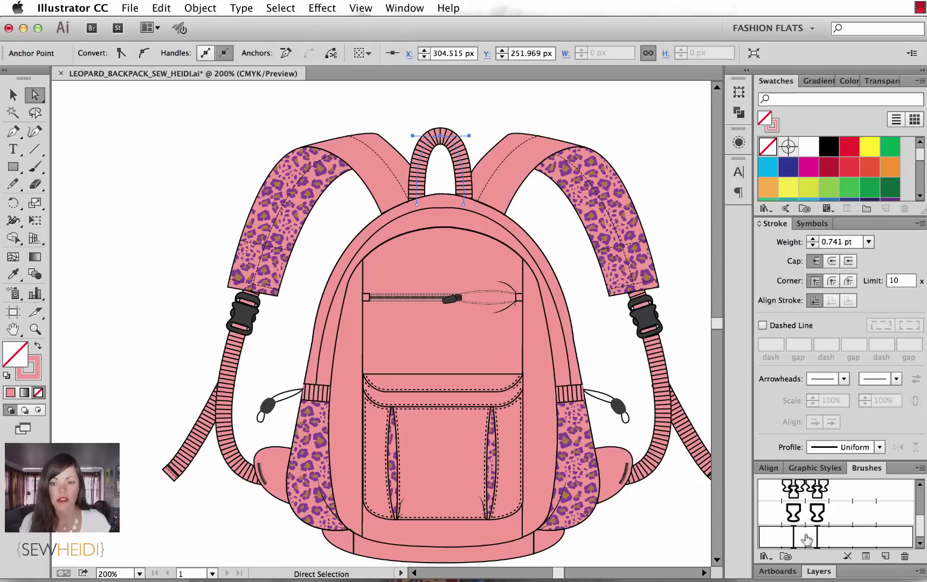
key("z")
left_click_drag(356, 108, 560, 267)
scroll(414, 244, "left", 3)
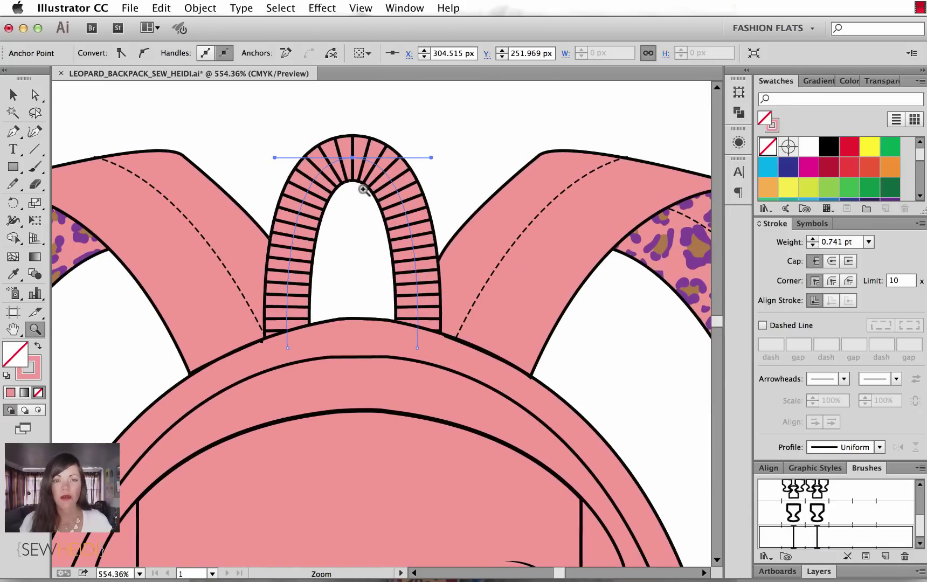
key("v")
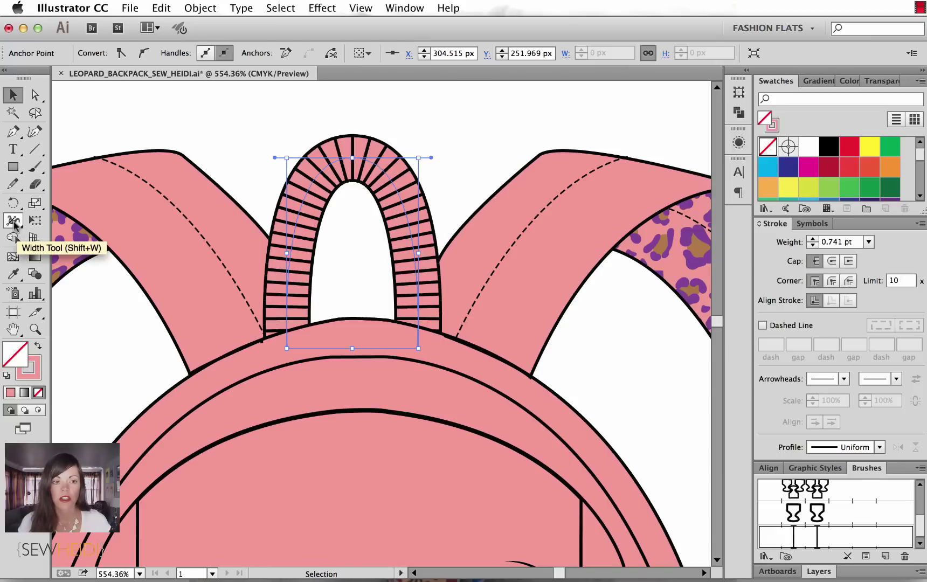
Narrow the handle's stroke at the top of the loop with the Width tool, then zoom out.
left_click(14, 221)
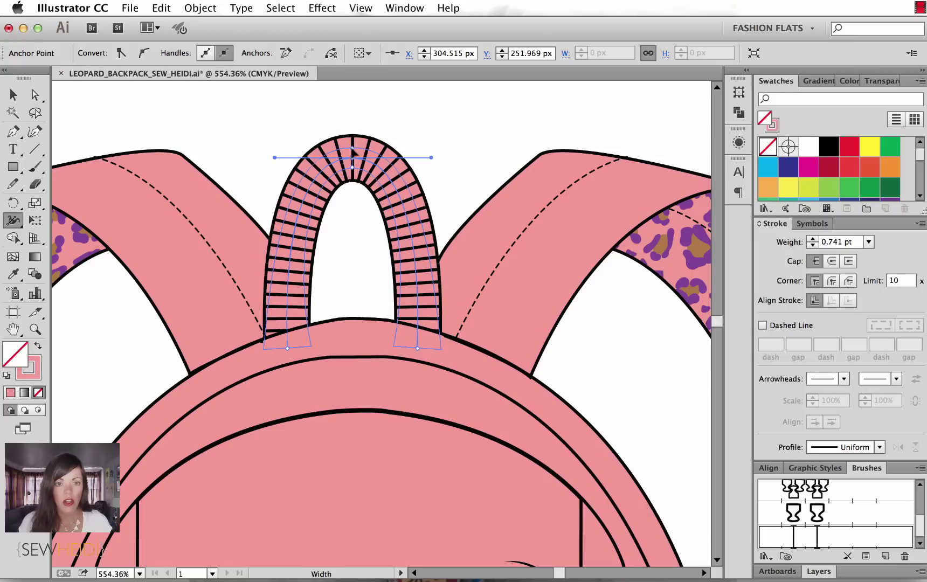
left_click_drag(353, 153, 358, 109)
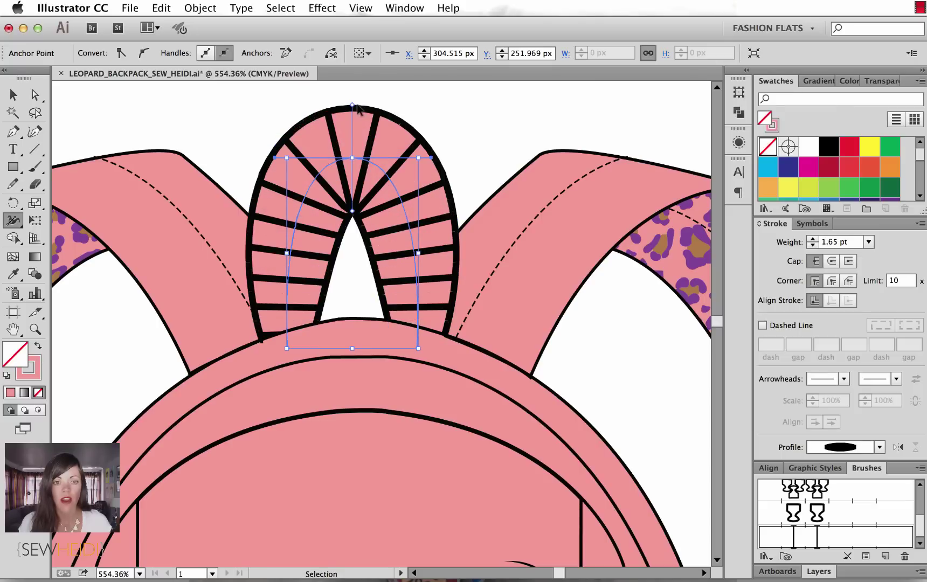
key("super+z")
left_click_drag(353, 136, 353, 153)
left_click(480, 164, "super")
key("super+minus")
key("super+minus")
key("super+minus")
key("space")
scroll(623, 223, "down", 2)
key("v")
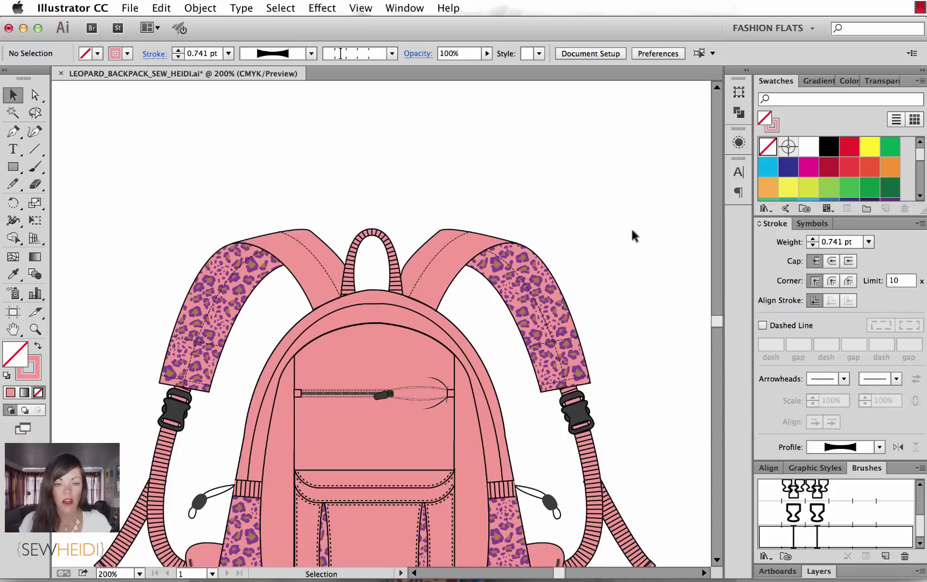
Select and deselect the artwork, then direct-select a point on the top handle loop.
left_click(356, 253)
left_click(397, 204)
key("a")
left_click(379, 235)
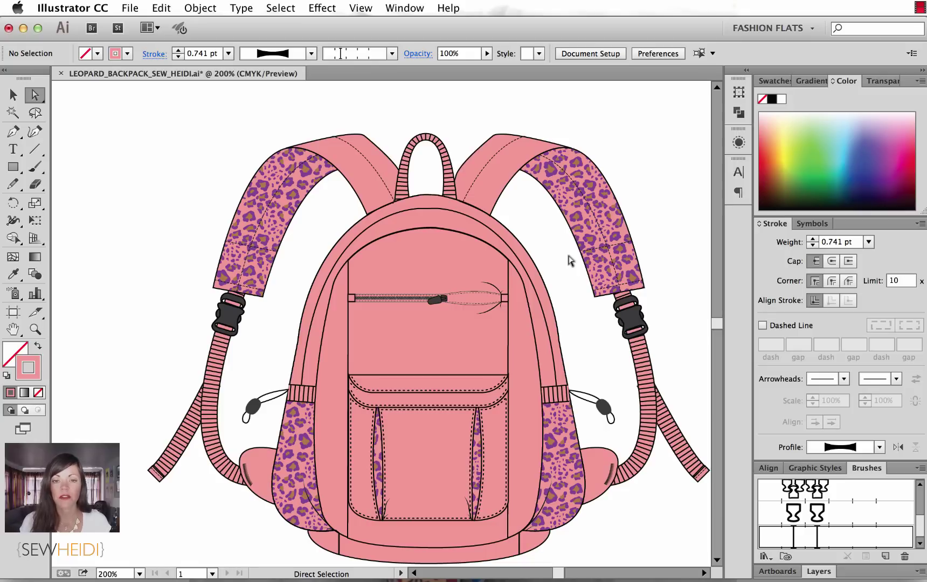
Zoom into the zipper's open end at the pocket's right edge and centre it.
key("z")
left_click_drag(401, 241, 574, 357)
left_click_drag(445, 369, 620, 307)
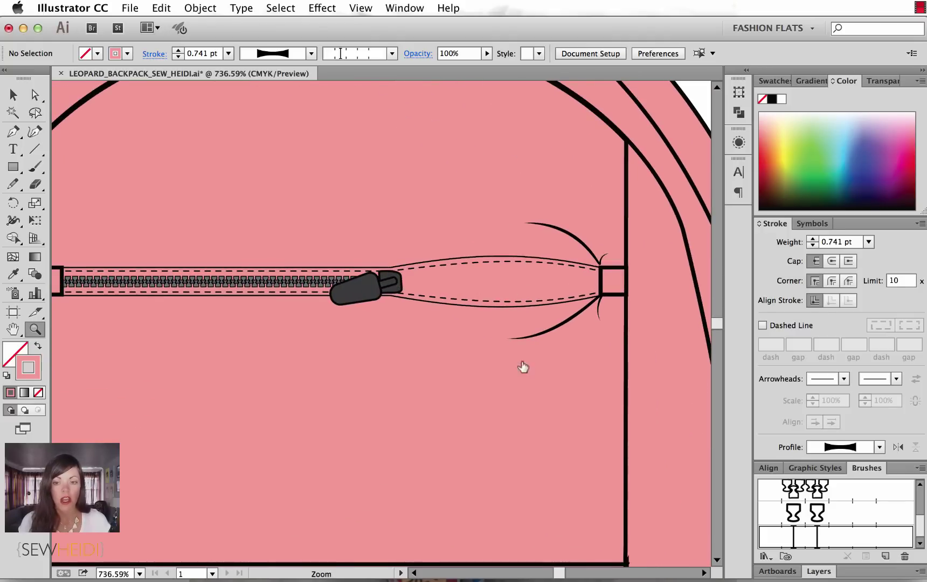
key("v")
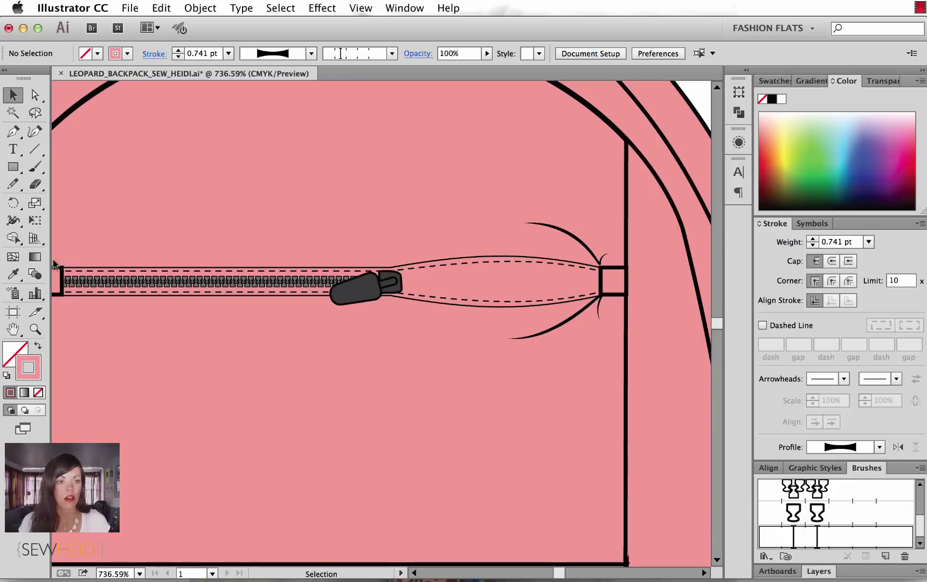
Draw a black curved path from the zipper pull to the zipper's end along the upper edge.
left_click(13, 131)
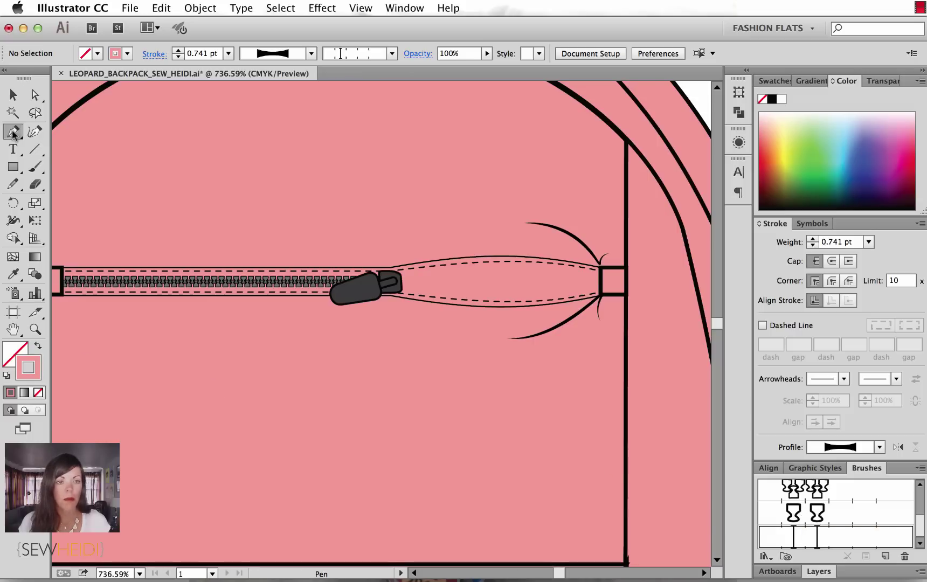
left_click(399, 276)
left_click_drag(600, 276, 683, 298)
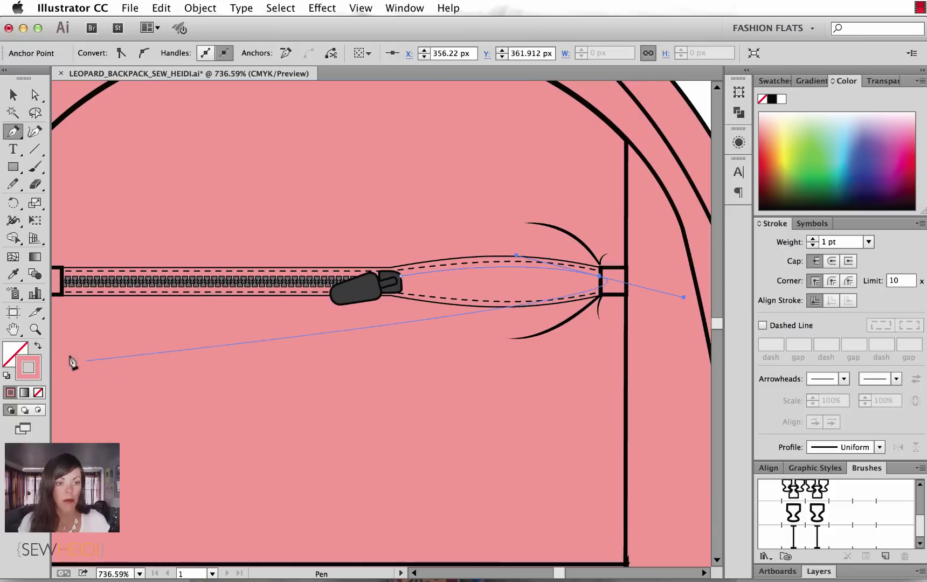
left_click(771, 99)
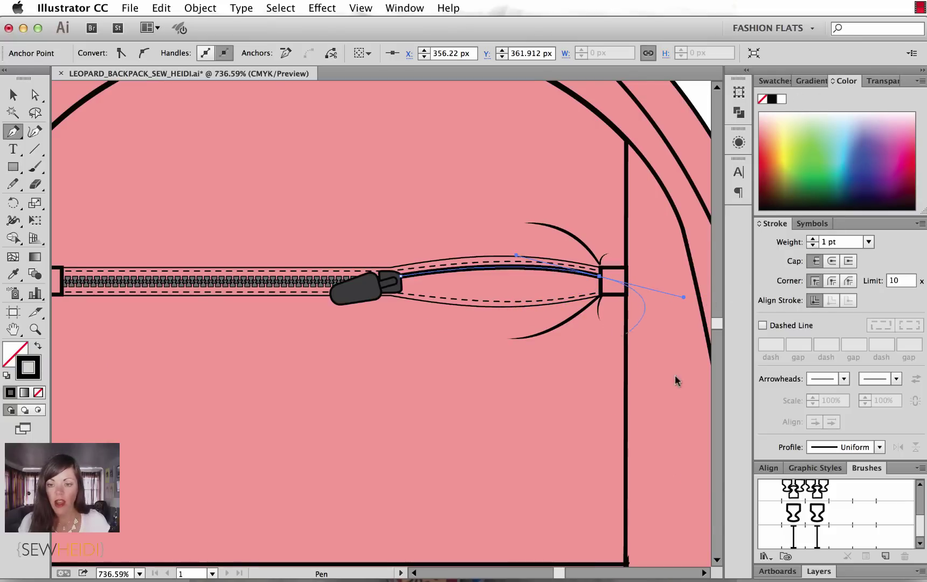
Give the upper curve the ZIPPER OPEN brush and a dark grey stroke swatch.
left_click(804, 517)
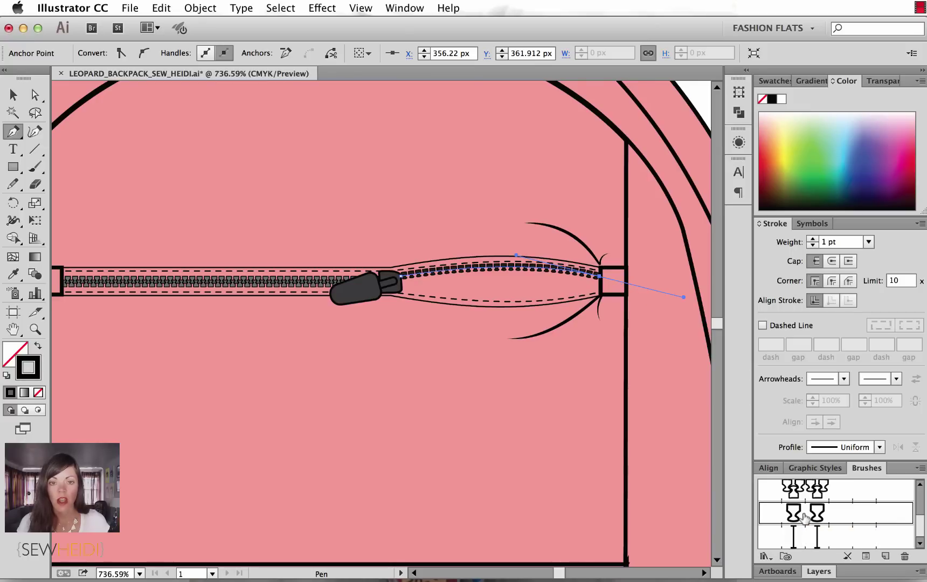
key("super+equal")
key("super+equal")
scroll(680, 498, "right", 3)
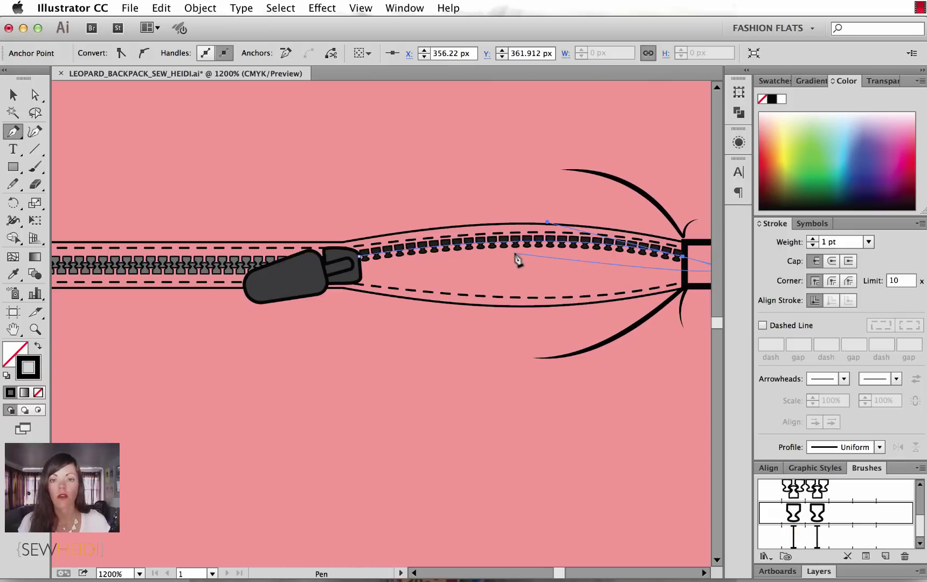
left_click(775, 81)
scroll(848, 186, "down", 5)
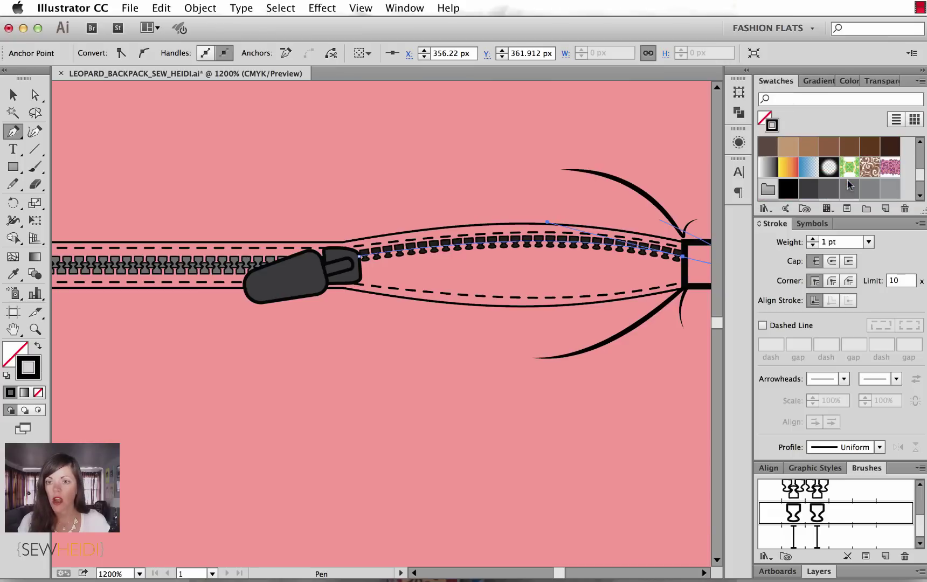
left_click(831, 189)
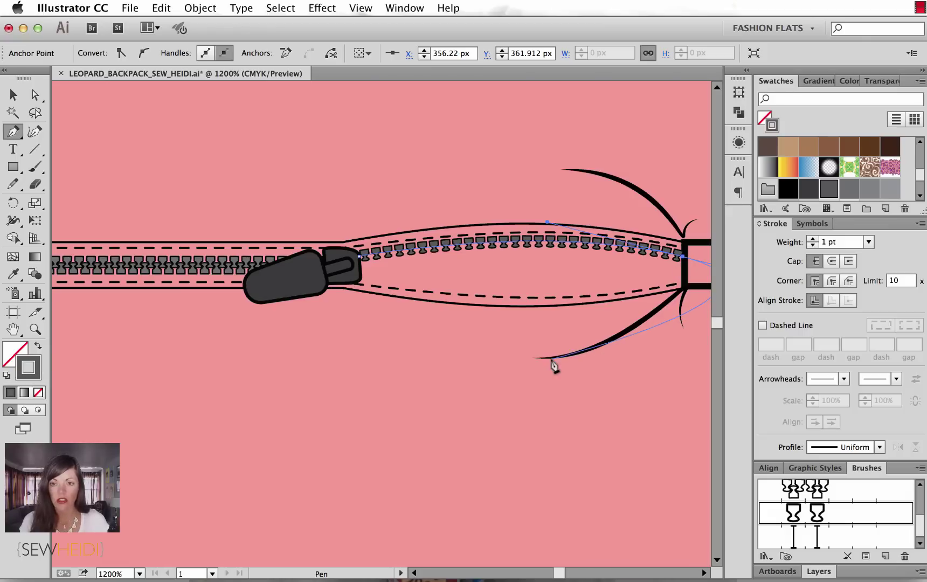
Draw a lower curve from the zipper pull to the zipper's right end with the ZIPPER OPEN brush.
left_click(360, 276)
scroll(377, 294, "right", 5)
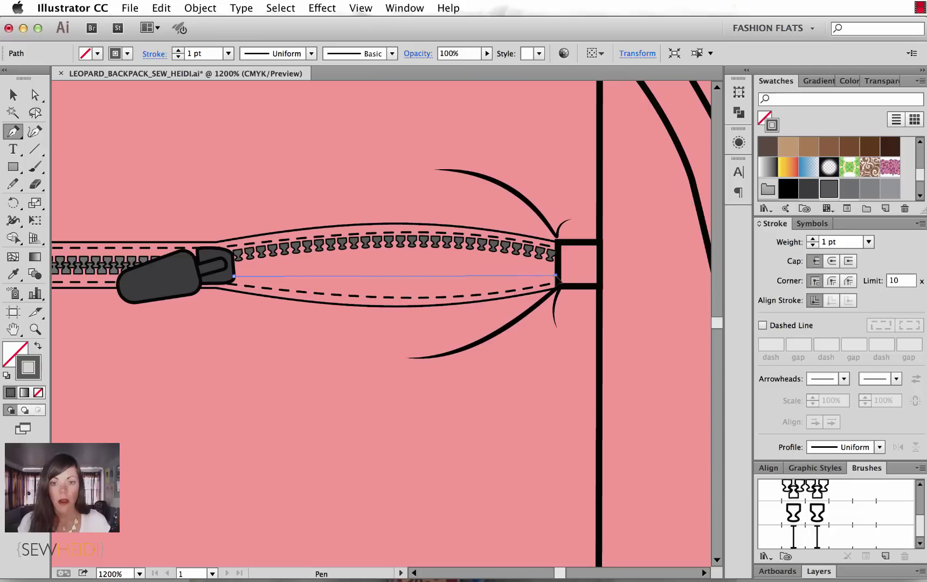
mouse_move(556, 276)
left_mouse_down()
mouse_move(623, 239)
mouse_move(670, 248)
left_mouse_up()
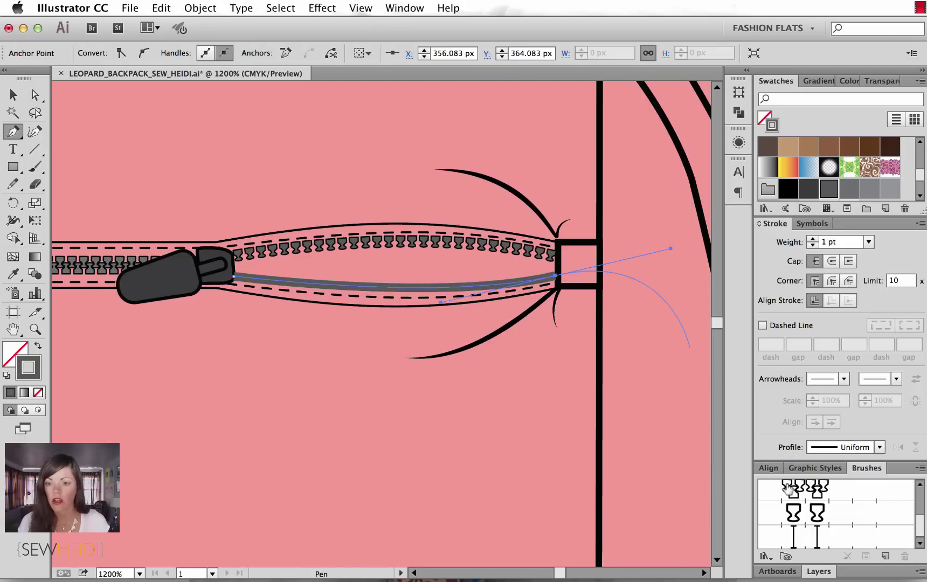
left_click(813, 518)
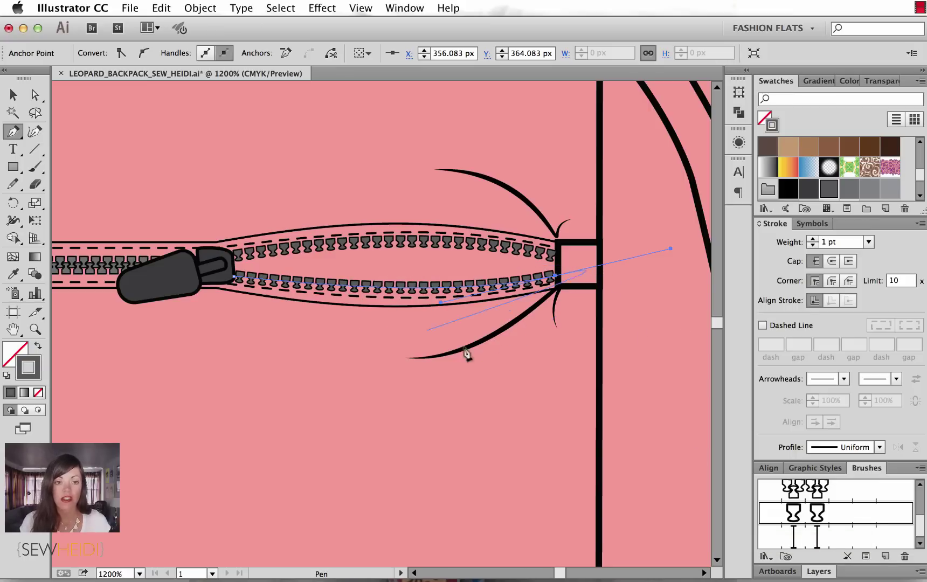
Enable Flip Across in the lower teeth's Pattern Brush stroke options, then select all artwork.
left_click(863, 557)
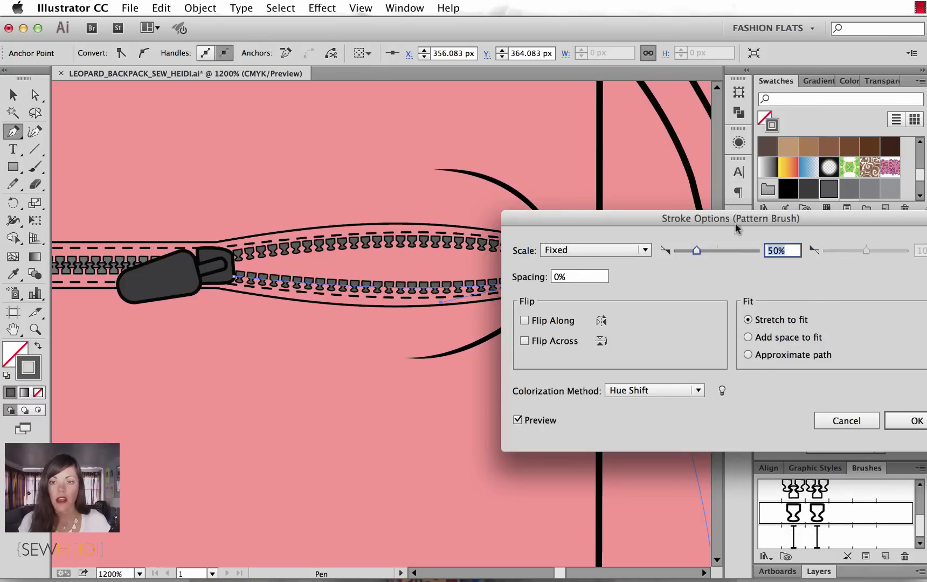
mouse_move(732, 217)
left_mouse_down()
mouse_move(458, 248)
mouse_move(344, 315)
mouse_move(368, 318)
left_mouse_up()
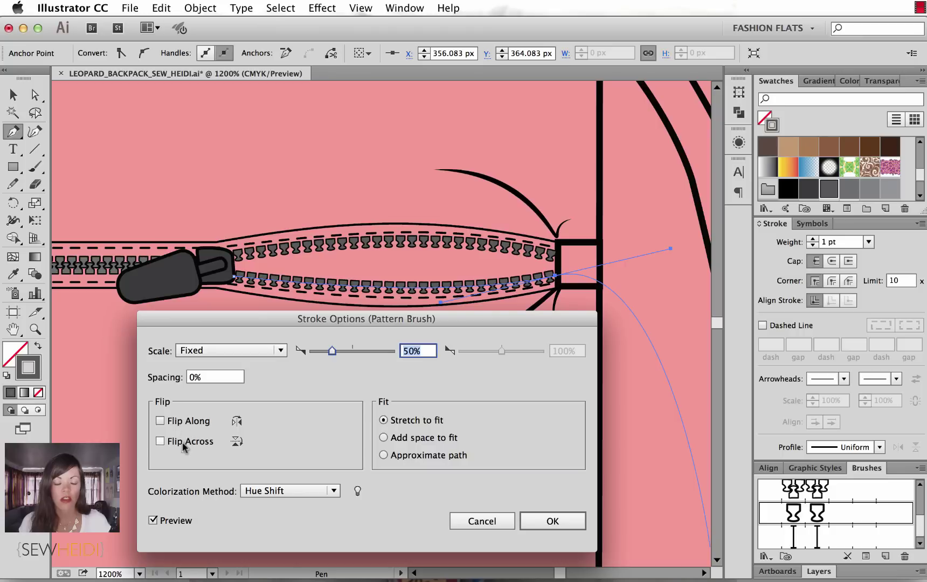
left_click(177, 446)
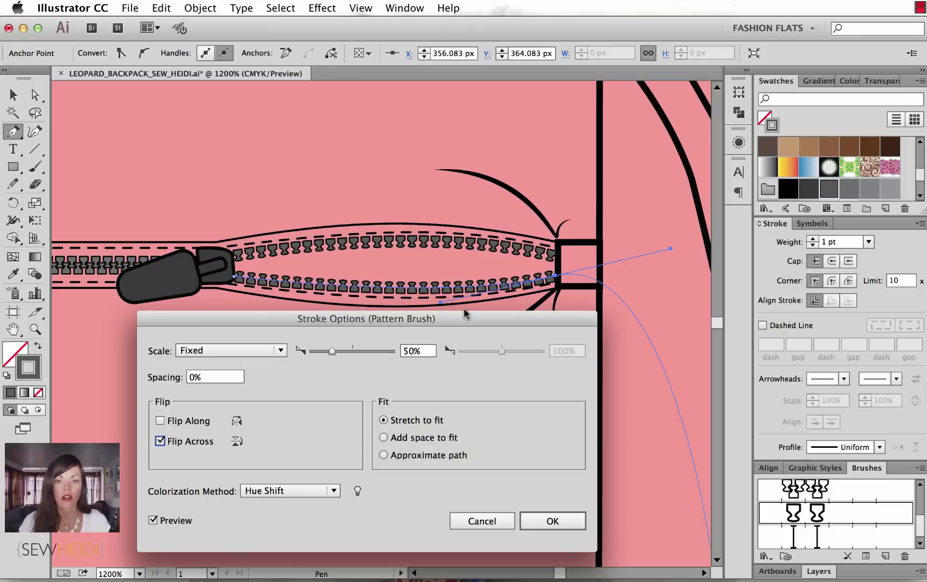
left_click(550, 520)
key("ctrl+a")
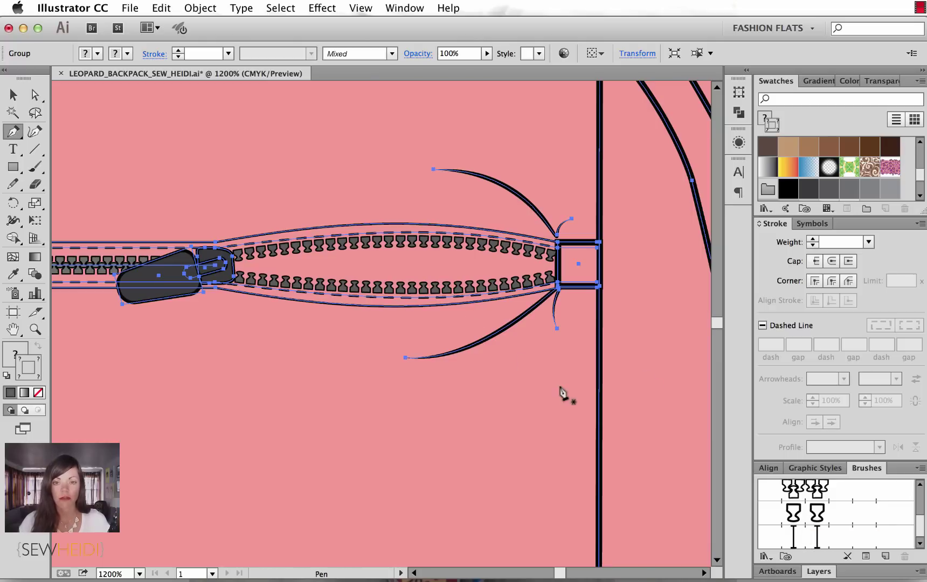
key("ctrl+minus")
key("ctrl+minus")
key("ctrl+minus")
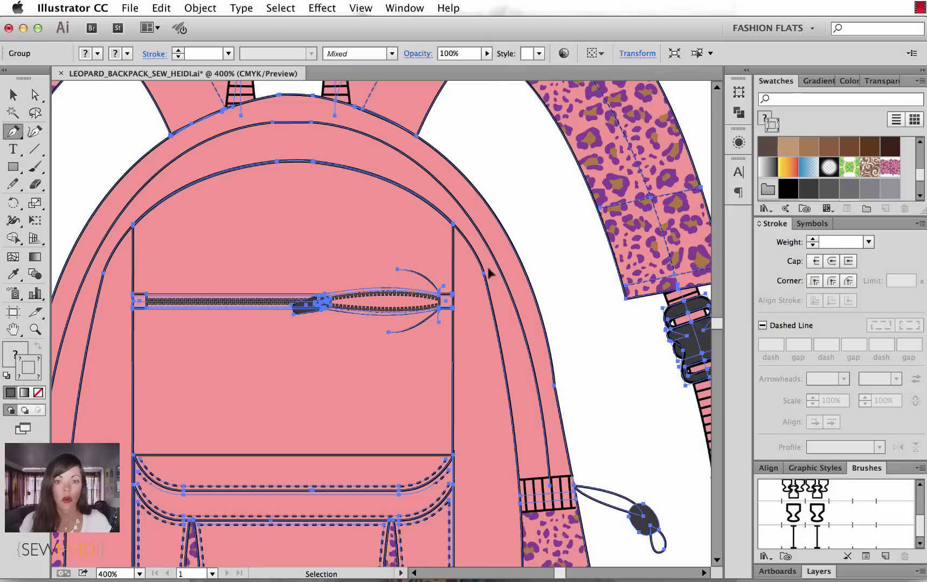
left_click(554, 224, "ctrl")
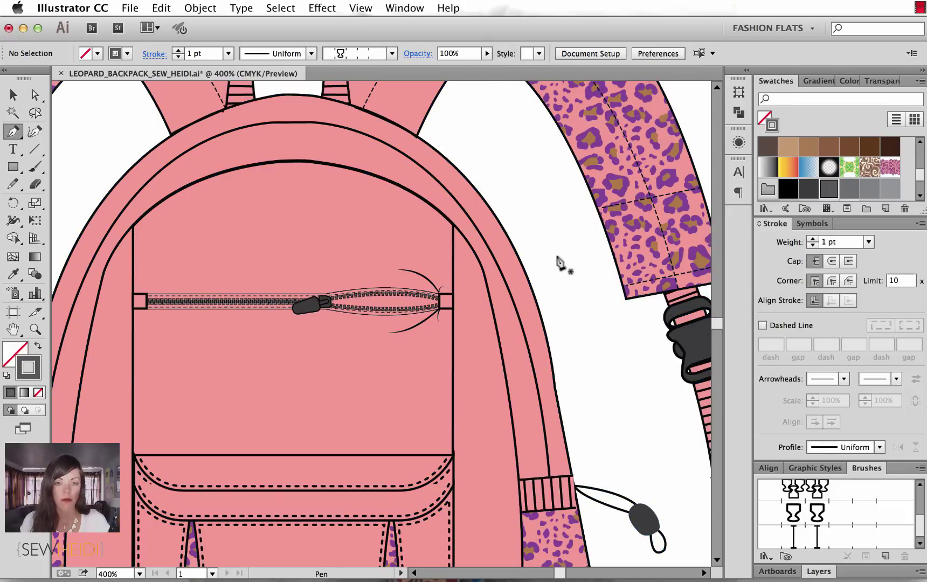
key("ctrl+minus")
key("ctrl+minus")
mouse_move(559, 263)
left_mouse_down()
mouse_move(630, 233)
mouse_move(547, 258)
left_mouse_up()
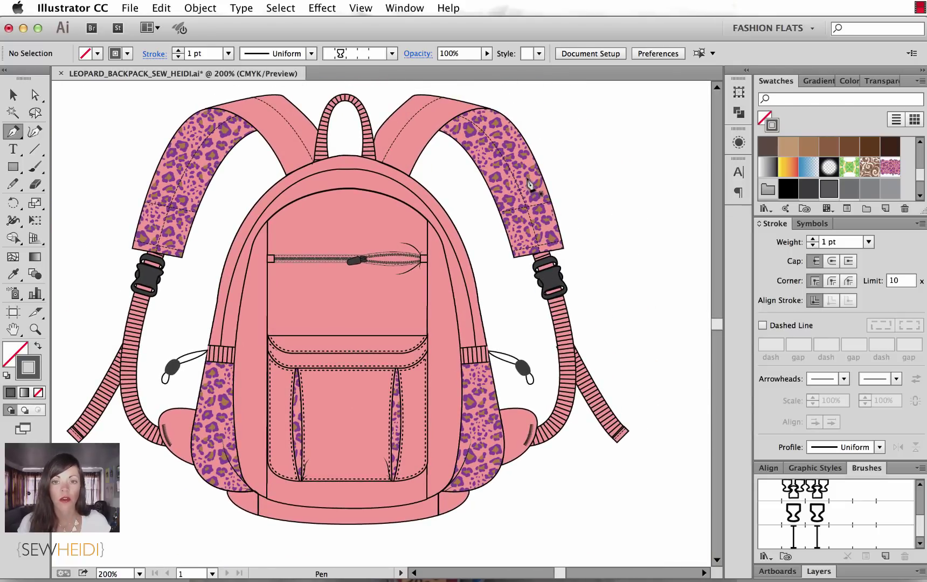
key("a")
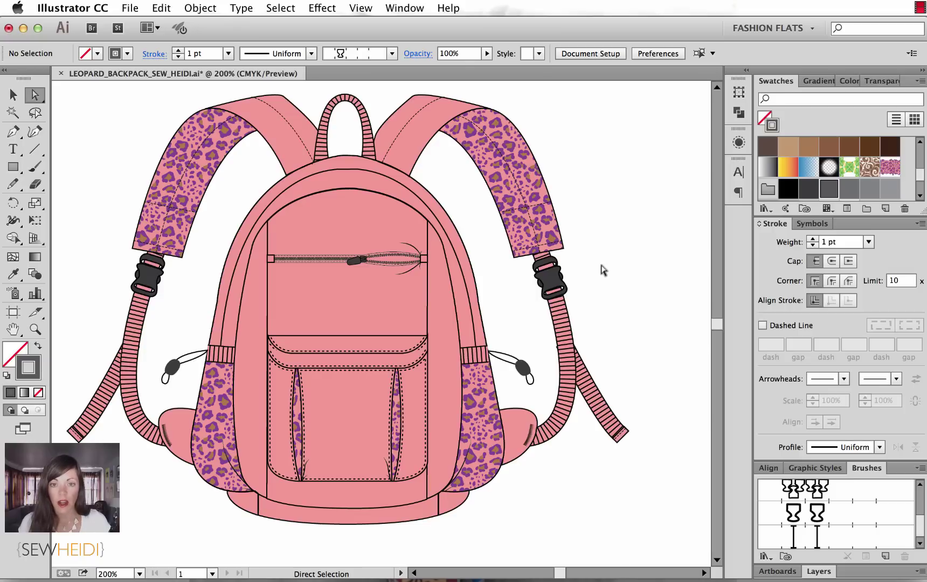
scroll(602, 269, "right", 2)
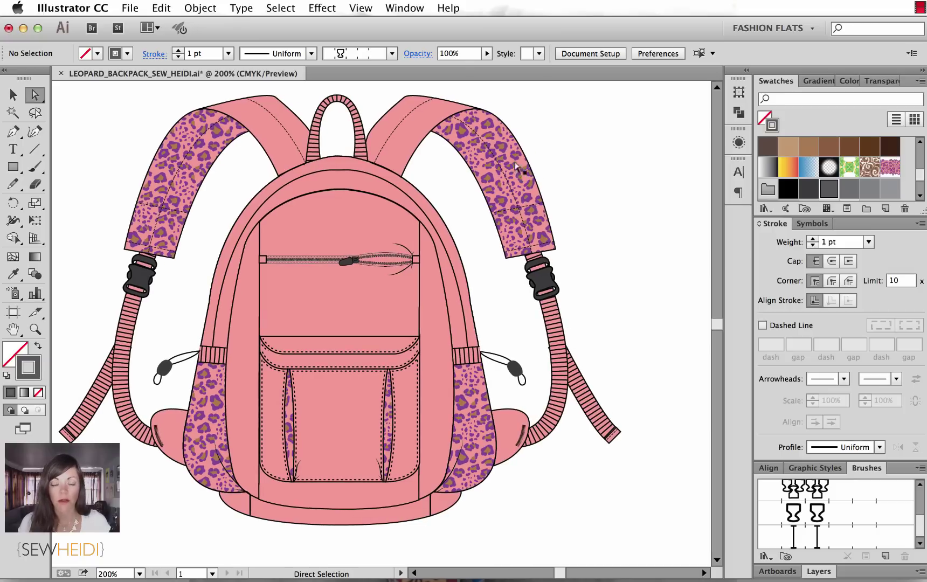
key("z")
left_click_drag(479, 127, 560, 282)
key("a")
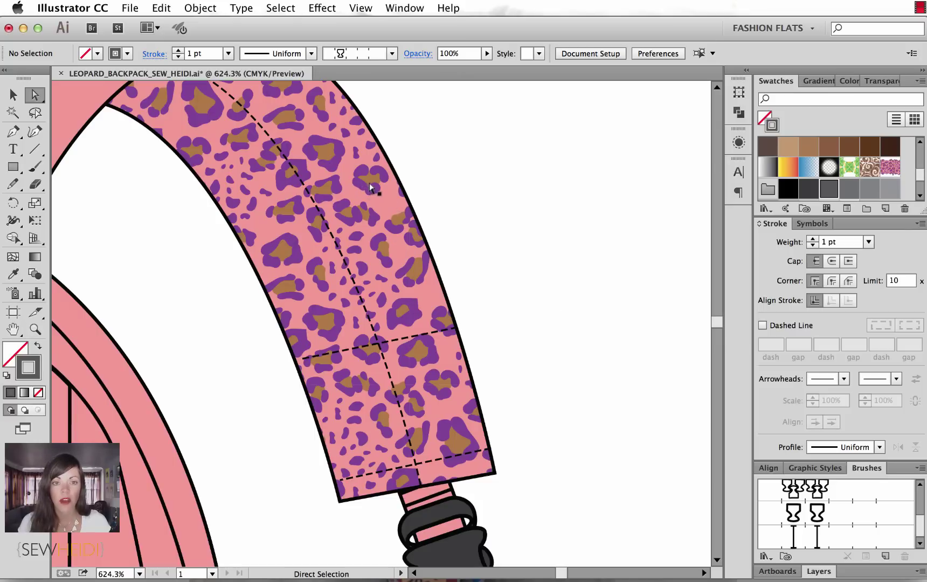
key("super+minus")
key("super+minus")
key("super+minus")
scroll(464, 242, "down", 3)
left_click(415, 228)
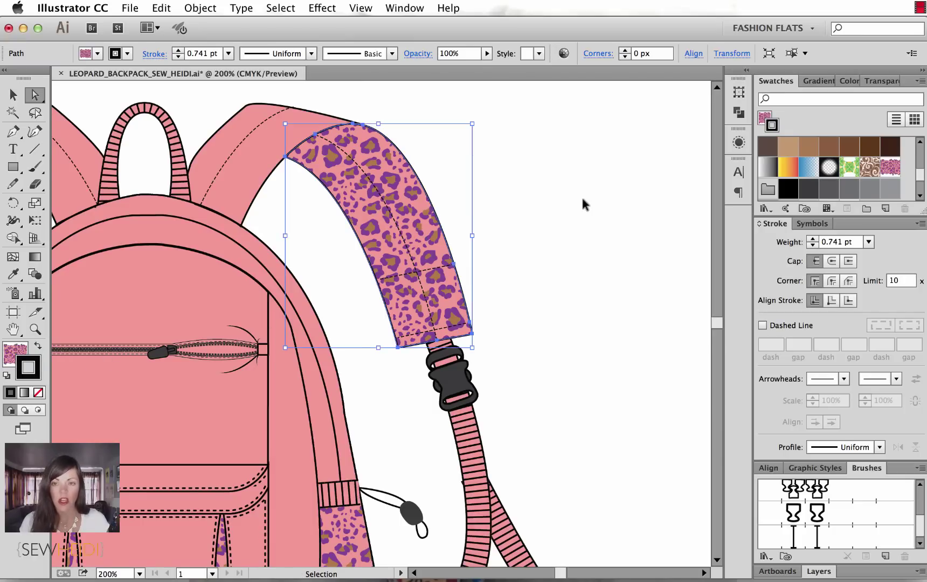
Make a New Color Group from the leopard strap's pink, brown, purple and black colours.
key("super+minus")
left_click_drag(588, 290, 606, 264)
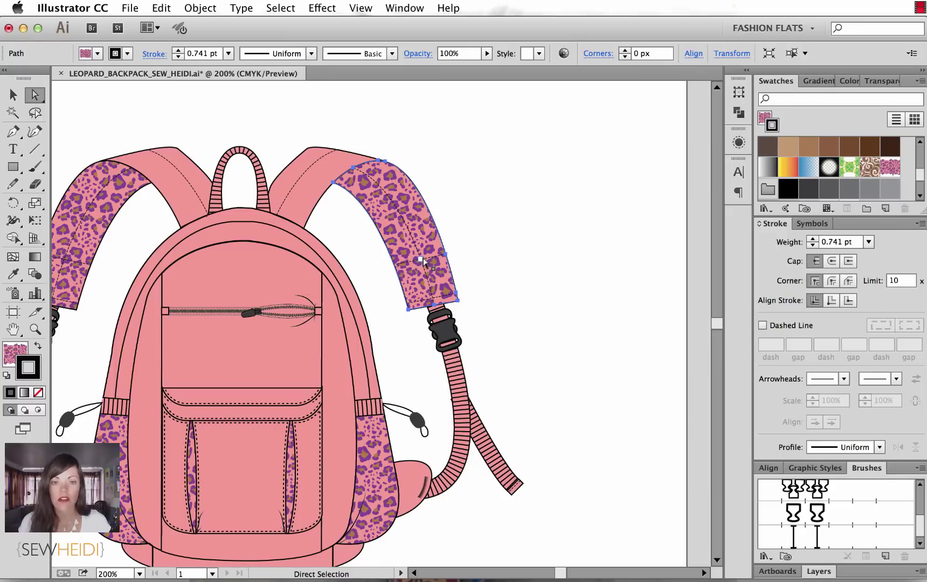
left_click(475, 233)
left_click(421, 222)
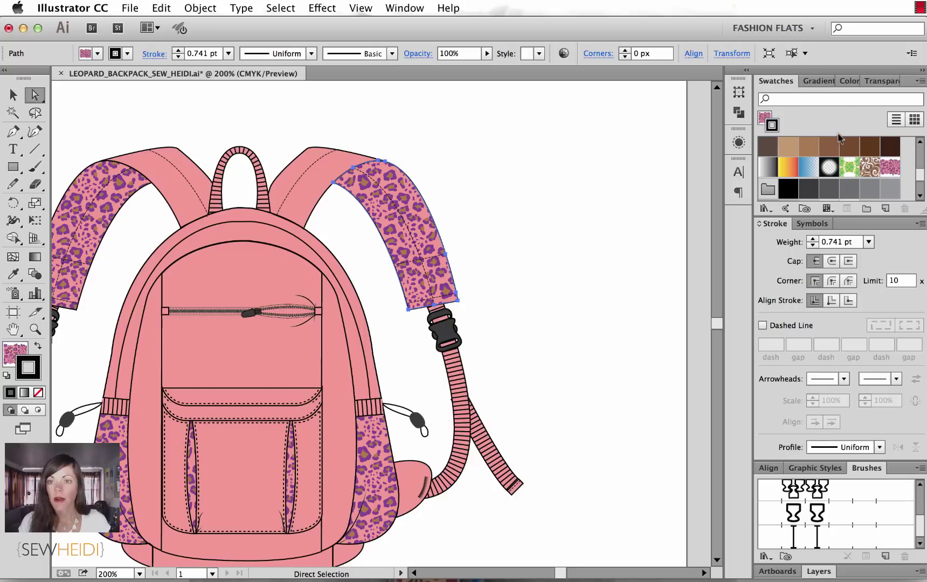
left_click(867, 209)
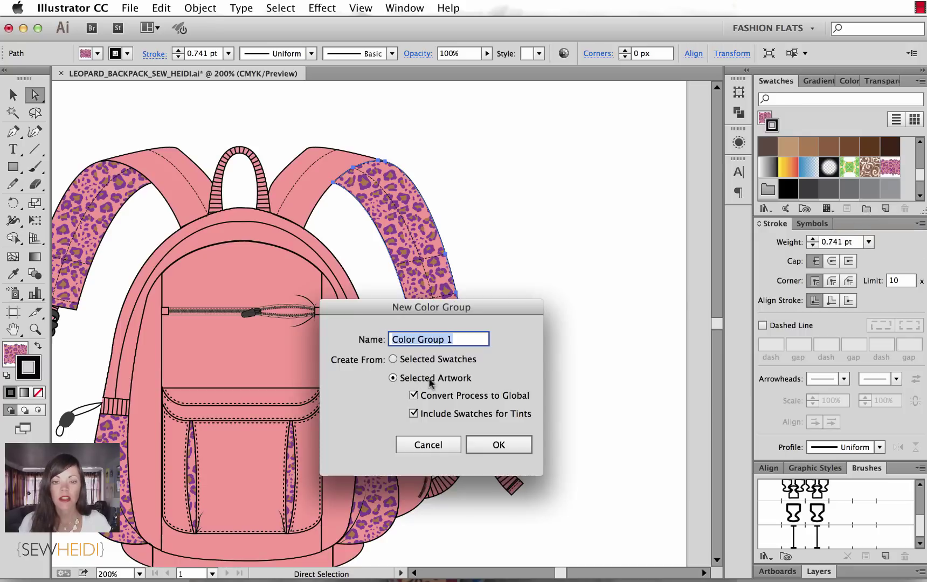
left_click(507, 447)
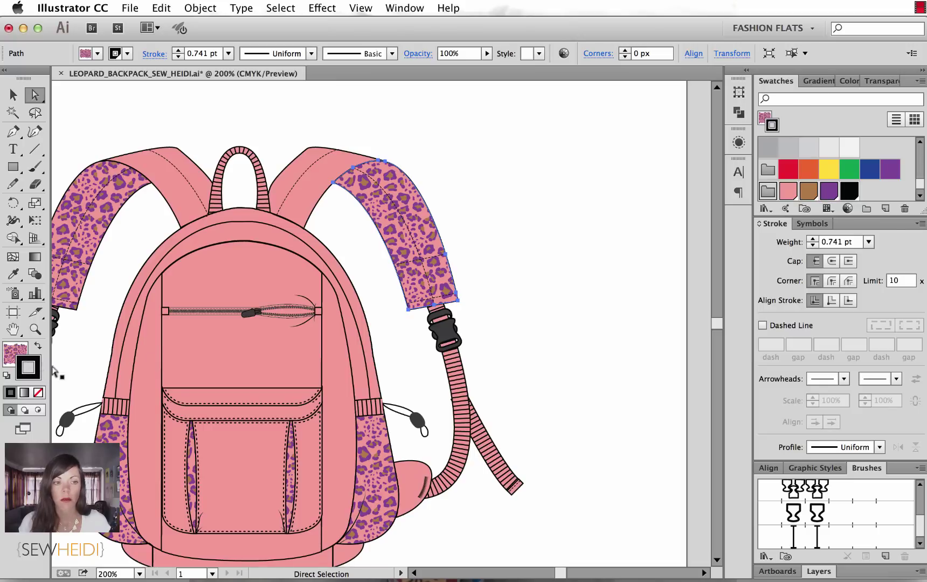
left_click(585, 308)
Draw a solid pink chip rectangle with no stroke to the right of the backpack.
key("m")
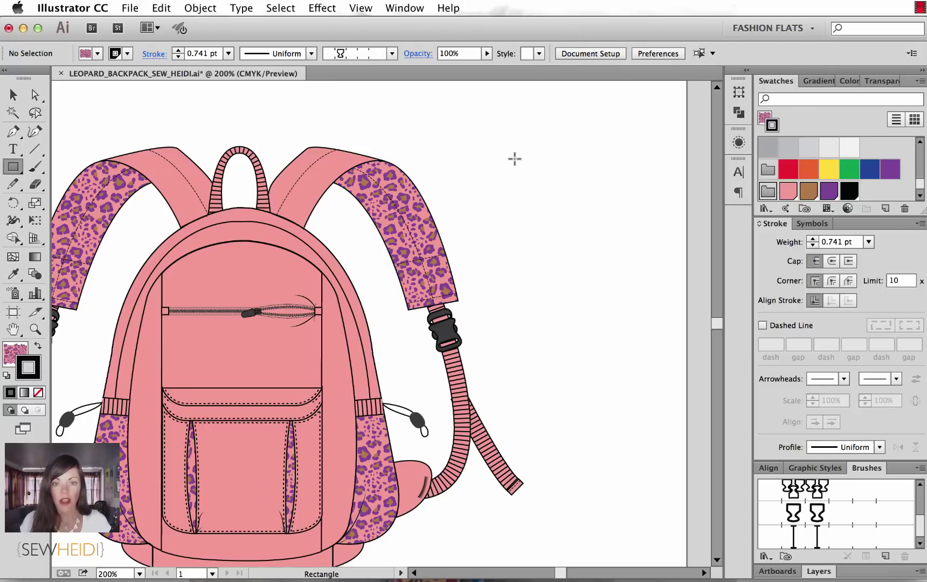
left_click_drag(511, 148, 577, 226)
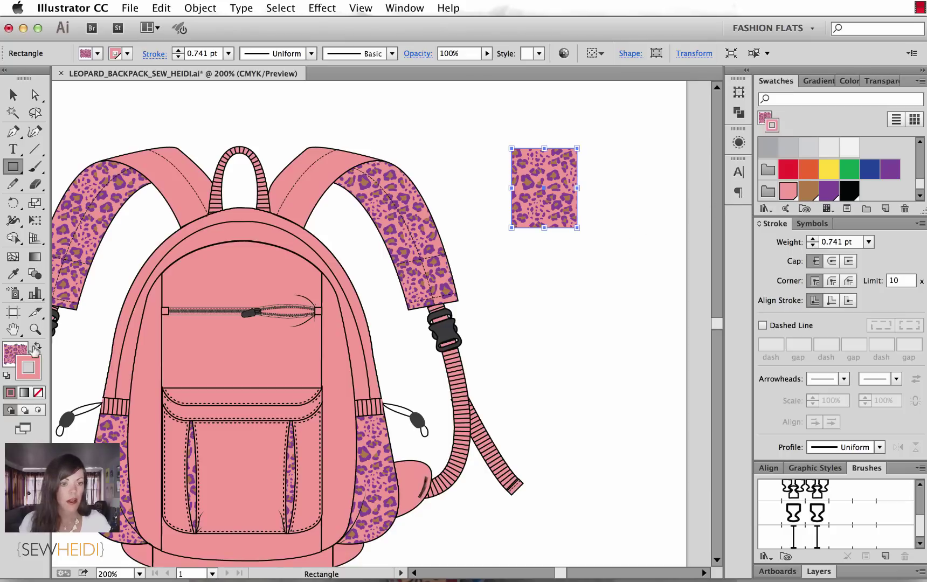
left_click(37, 345)
left_click(38, 392)
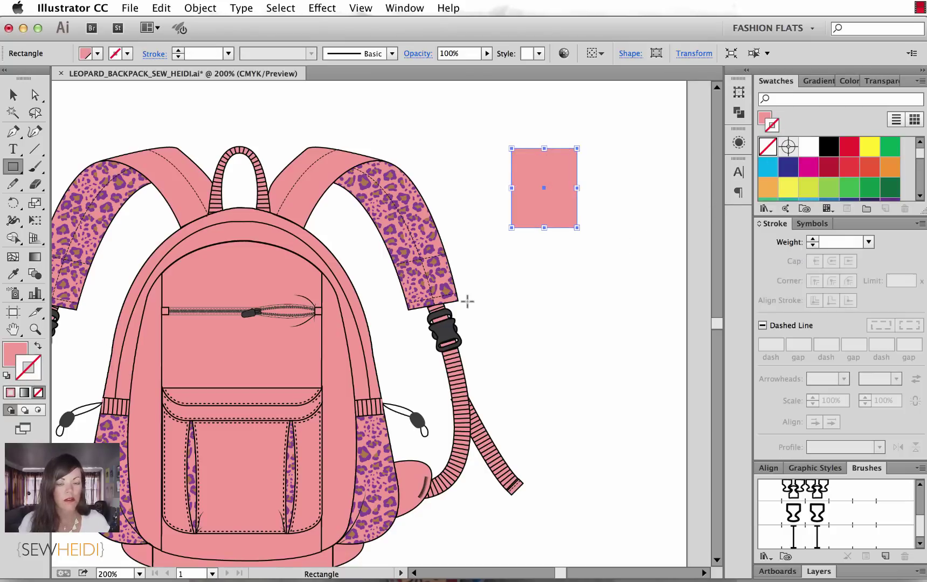
Duplicate the chip straight down and fill the copies brown and purple from the leopard colour group.
key("shift+super+a")
key("v")
mouse_move(544, 207)
left_mouse_down()
mouse_move(542, 295)
mouse_move(560, 330)
mouse_move(559, 361)
left_mouse_up()
scroll(830, 180, "down", 5)
left_click(808, 191)
left_click(829, 190)
left_click(658, 264)
left_click_drag(564, 281, 653, 232)
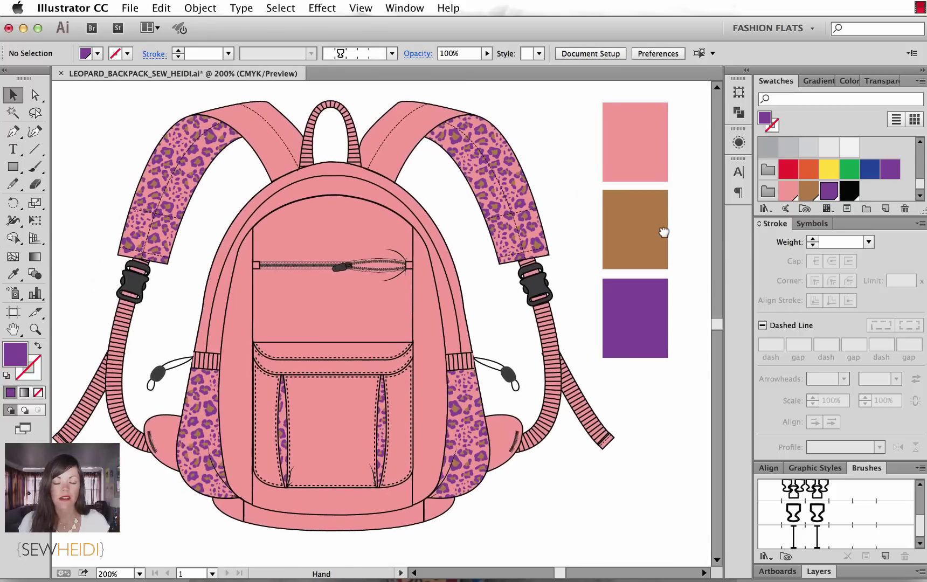